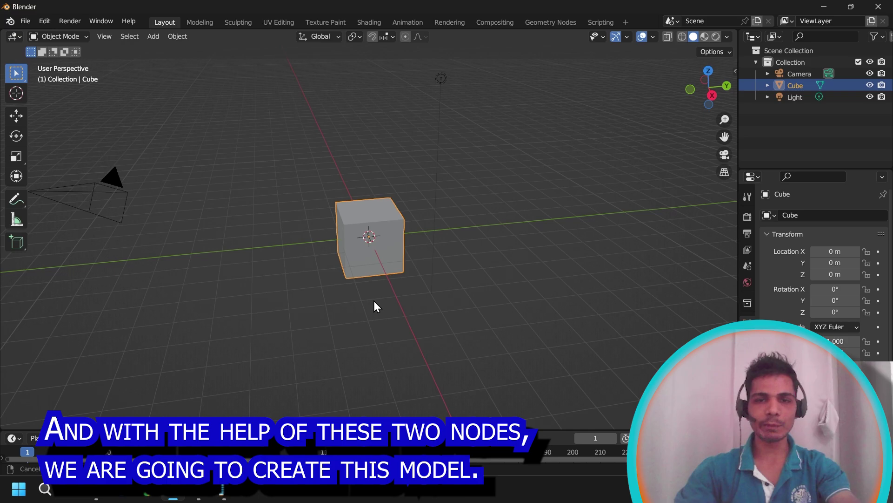
- Orbit the viewport around the default cube in the new General scene
middle_drag(375, 305, 402, 290)
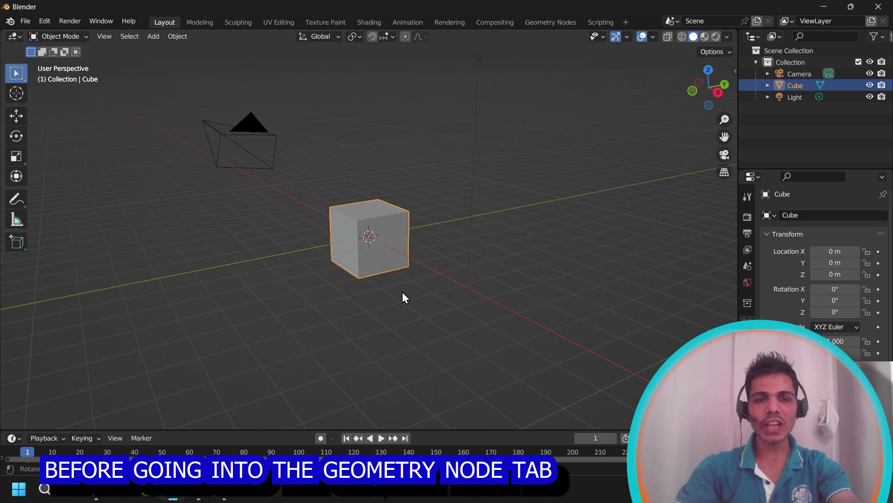
- Merge the cube's top face at its centre to form a pyramid
middle_drag(403, 293, 435, 306)
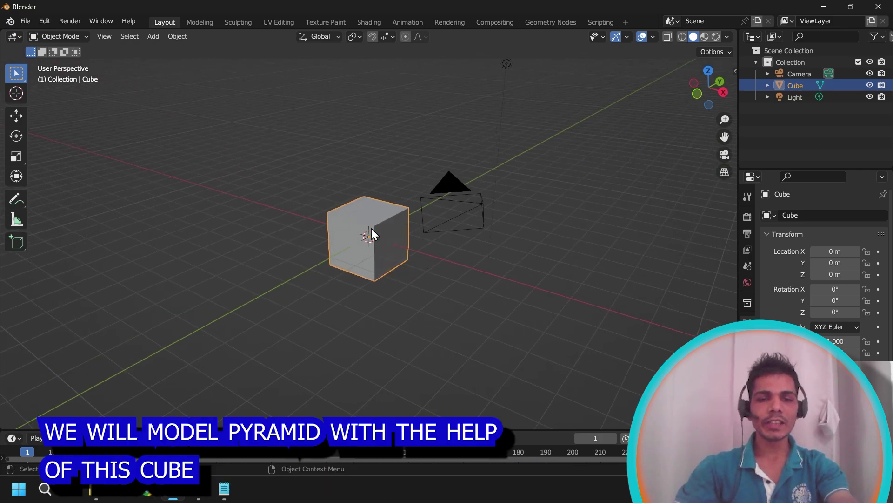
key(Tab)
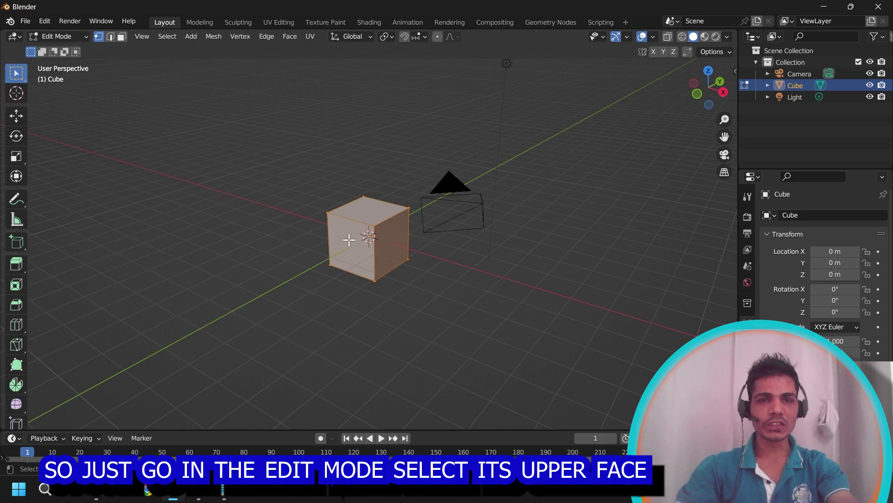
key(alt+a)
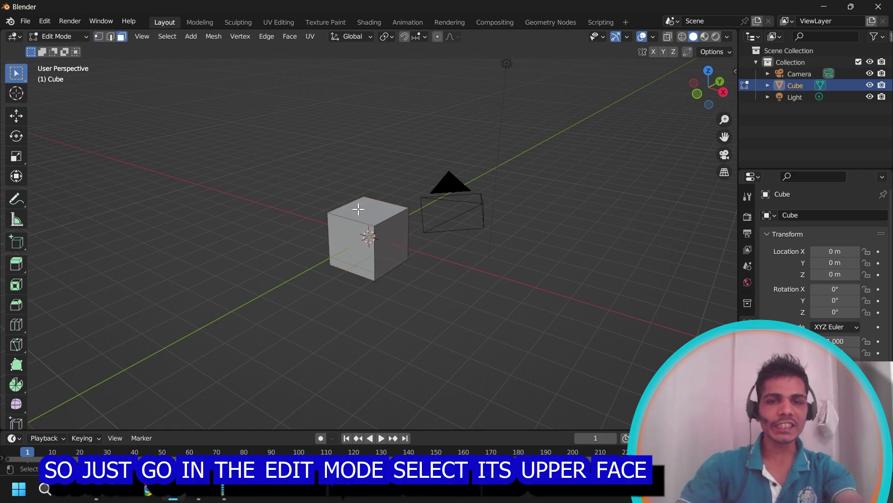
key(3)
click(359, 207)
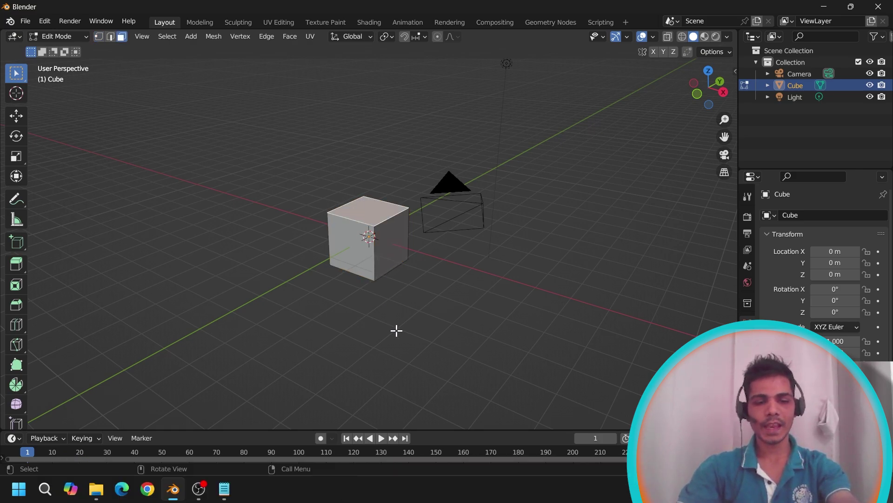
key(F3)
key(Return)
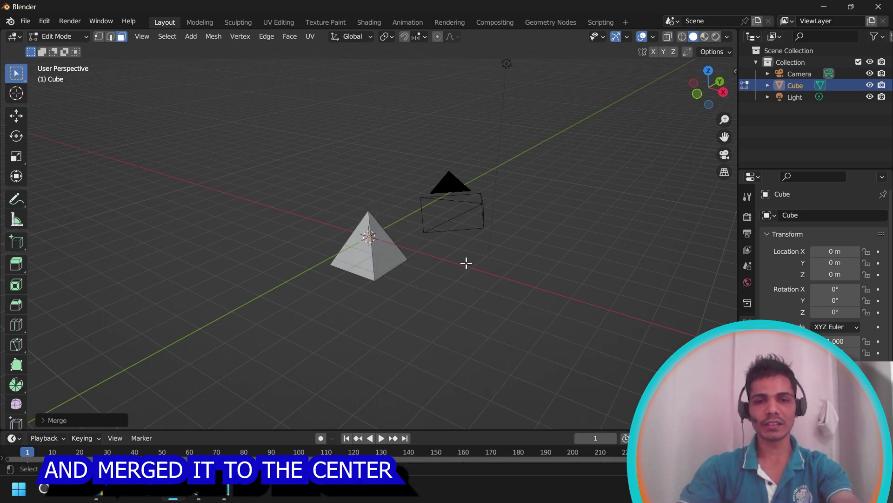
- Hide the pyramid and rename it to pyramid in the Outliner
key(h)
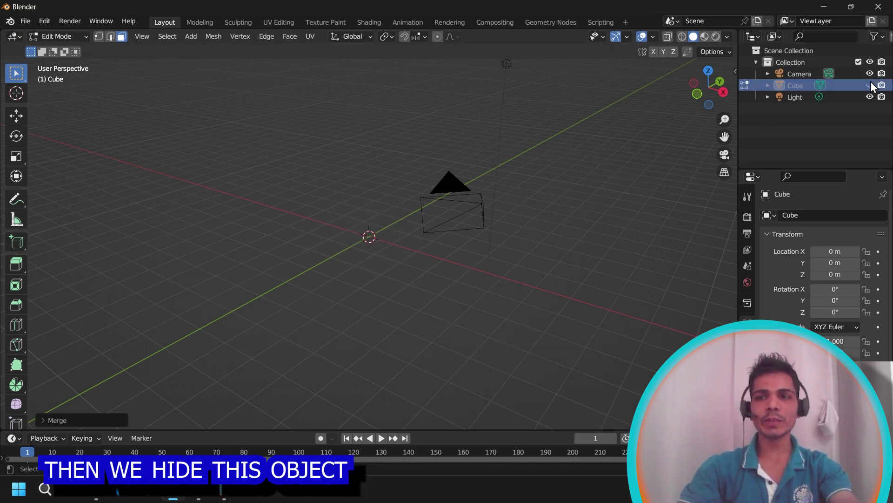
double_click(808, 84)
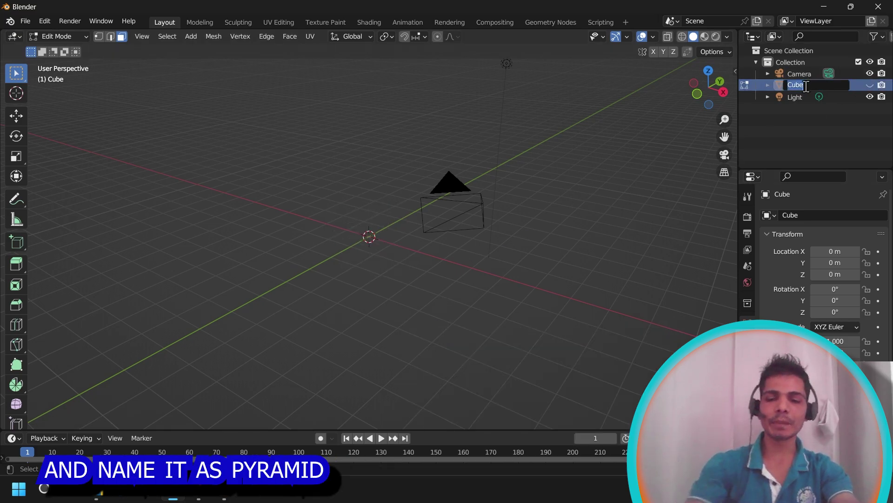
text(Pyramid)
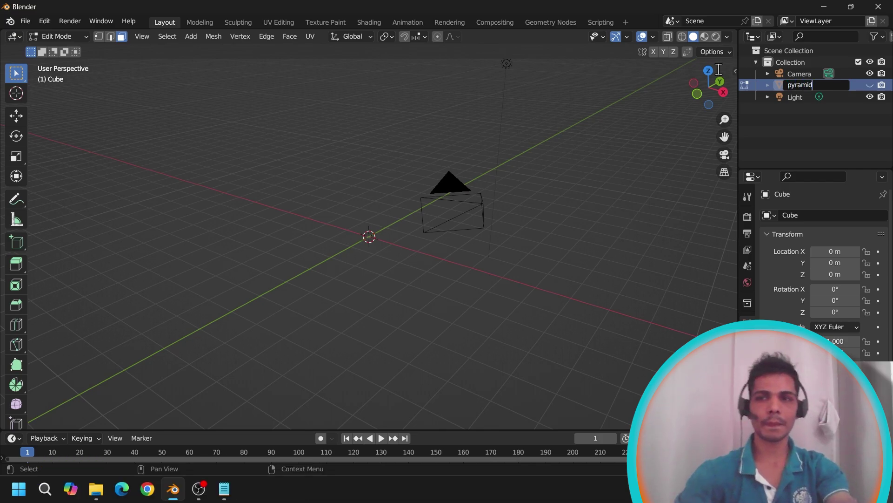
key(Return)
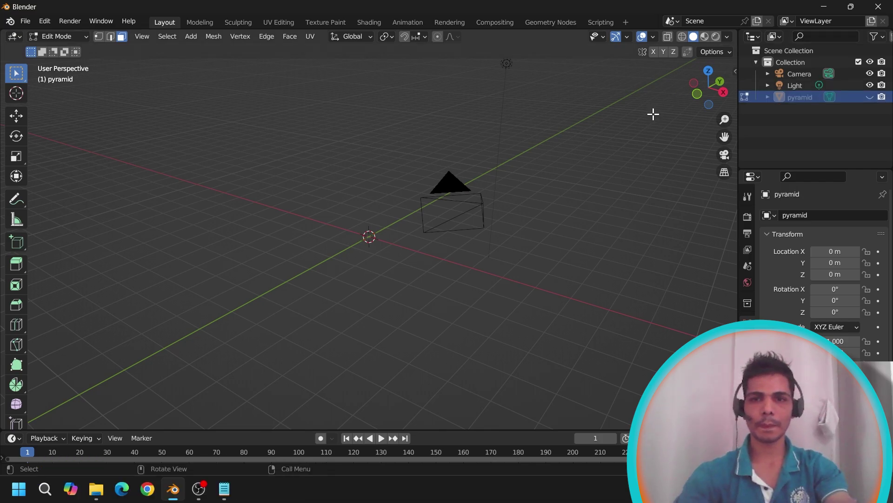
- Back in Object Mode, add a UV sphere at the scene centre
key(Tab)
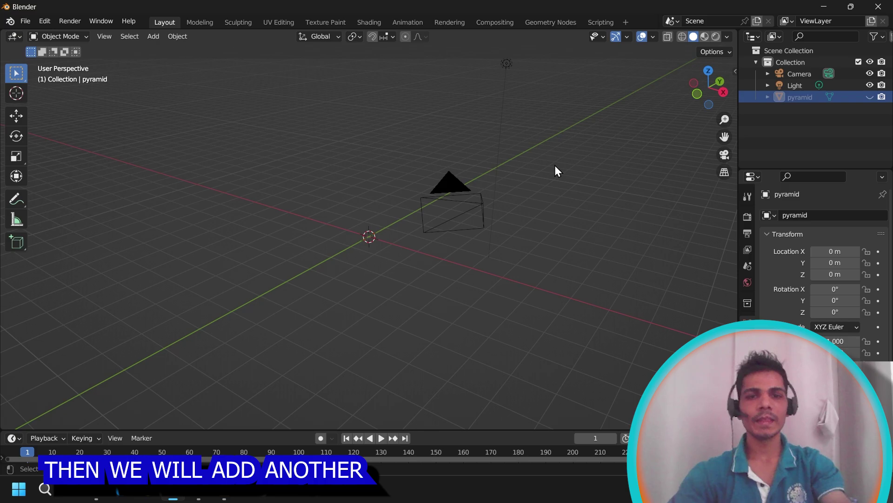
key(shift+a)
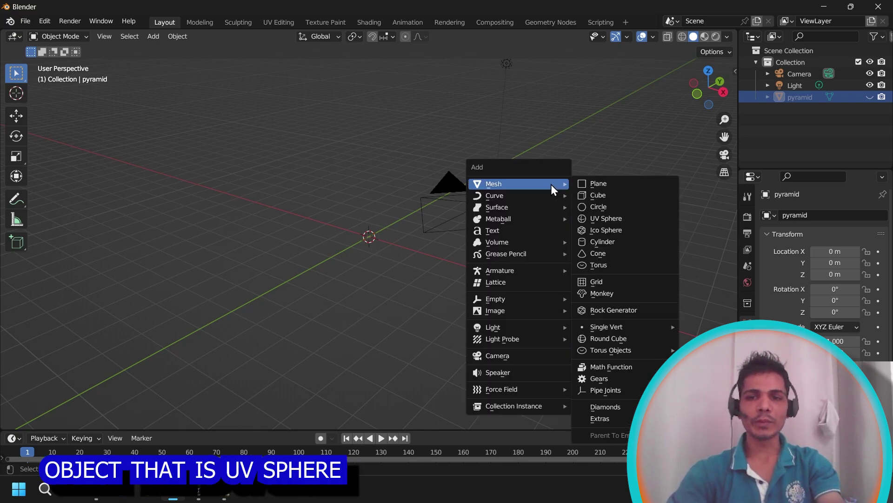
click(597, 218)
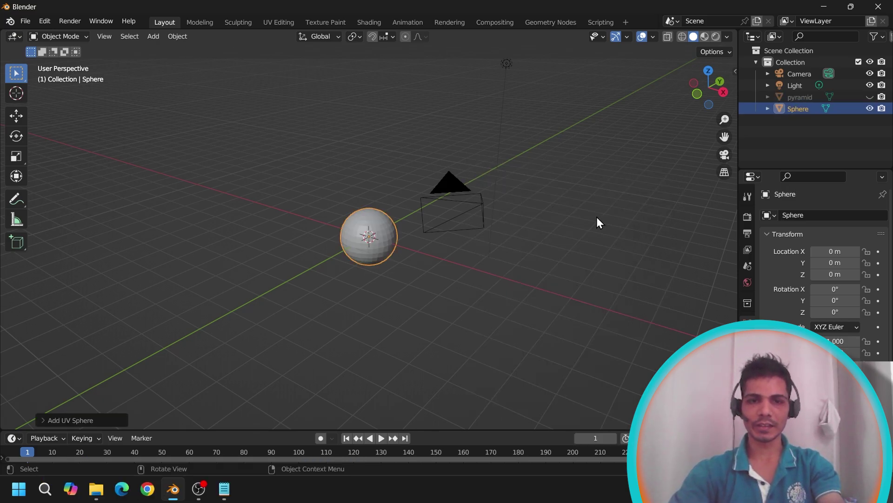
- Create a new Geometry Nodes tree on the sphere and insert an Instance on Points node
click(568, 23)
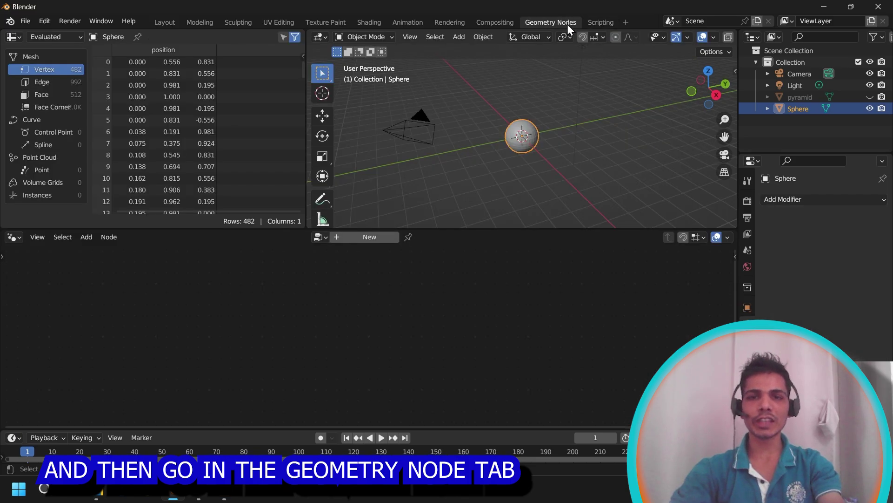
click(374, 238)
key(shift+a)
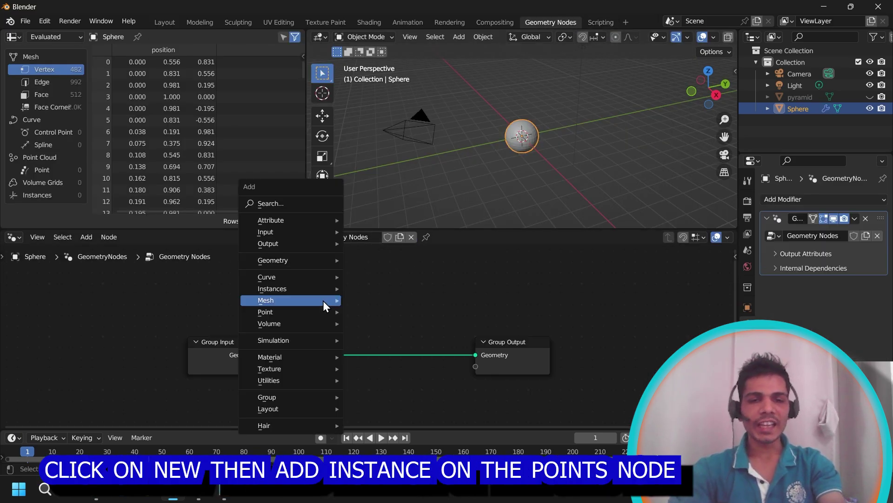
click(298, 204)
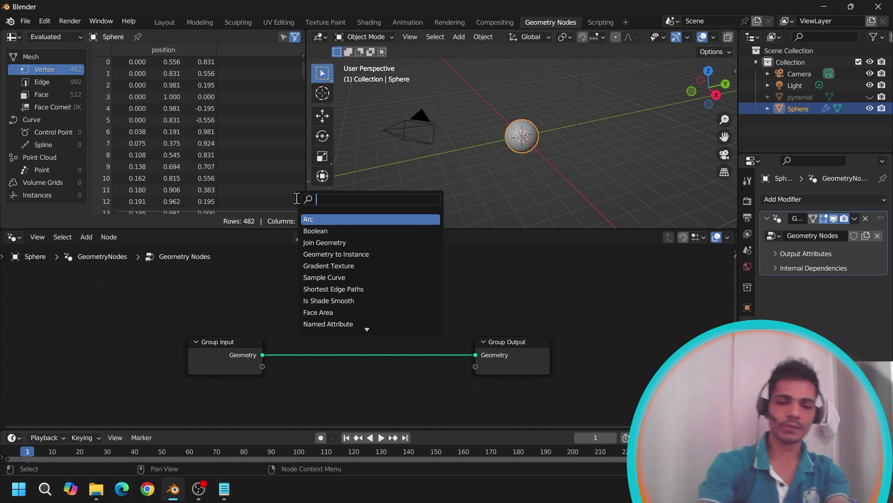
text(insta)
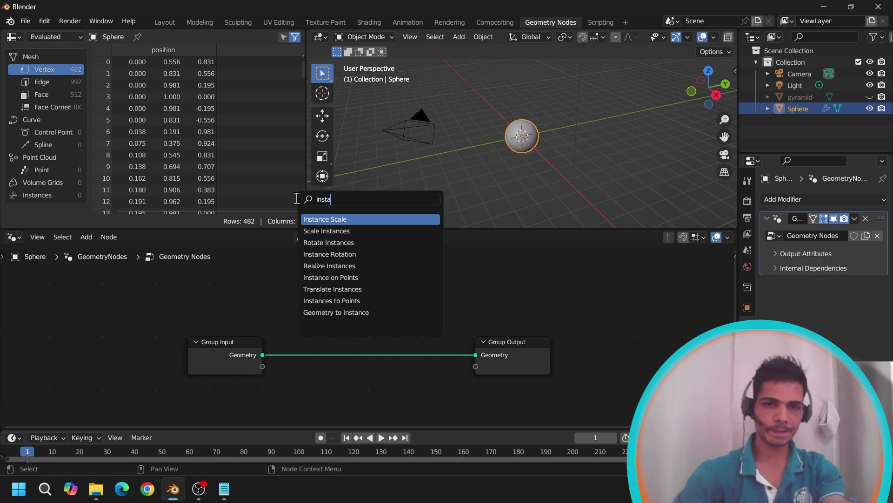
click(331, 277)
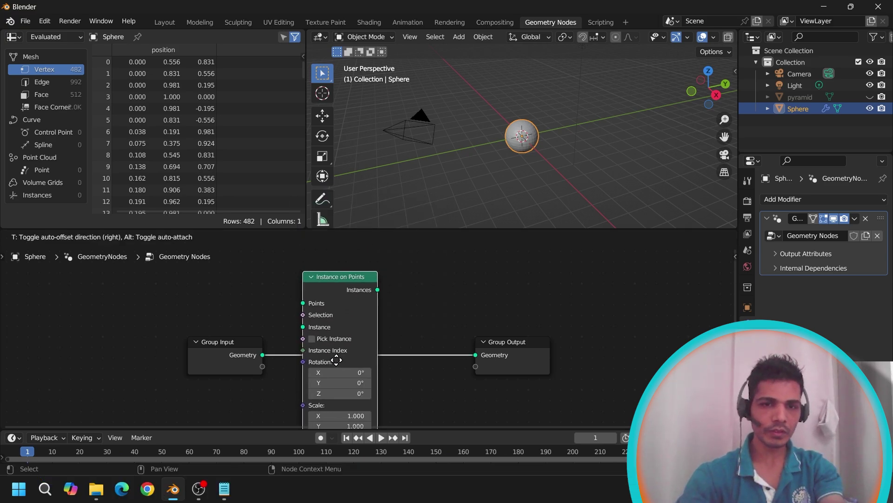
click(339, 360)
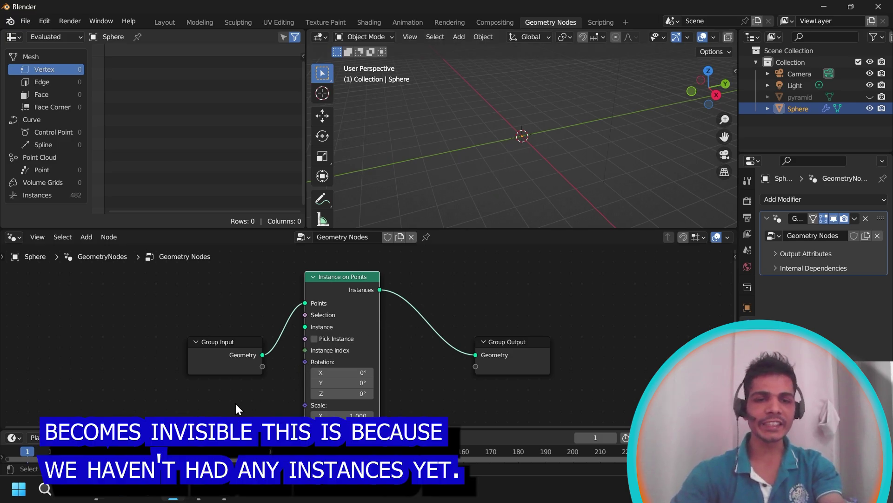
key(shift+a)
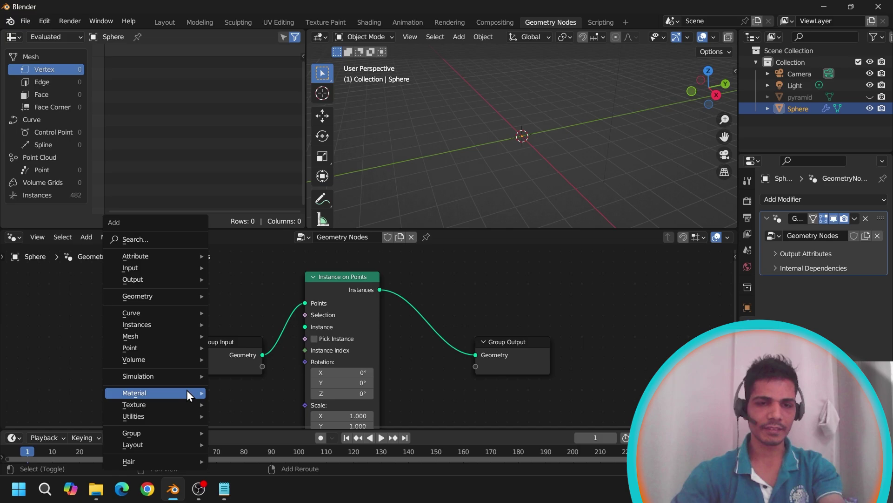
- Add an Object Info node set to pyramid and link its Geometry to the Instance input
click(159, 235)
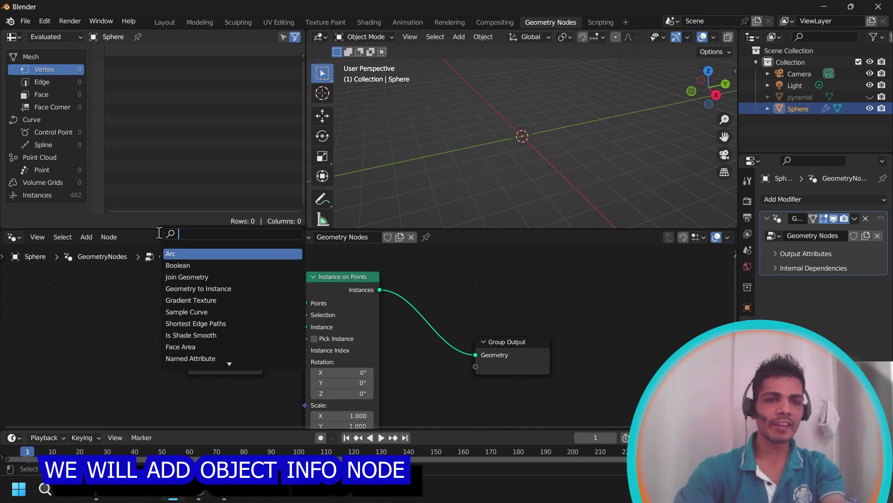
text(object)
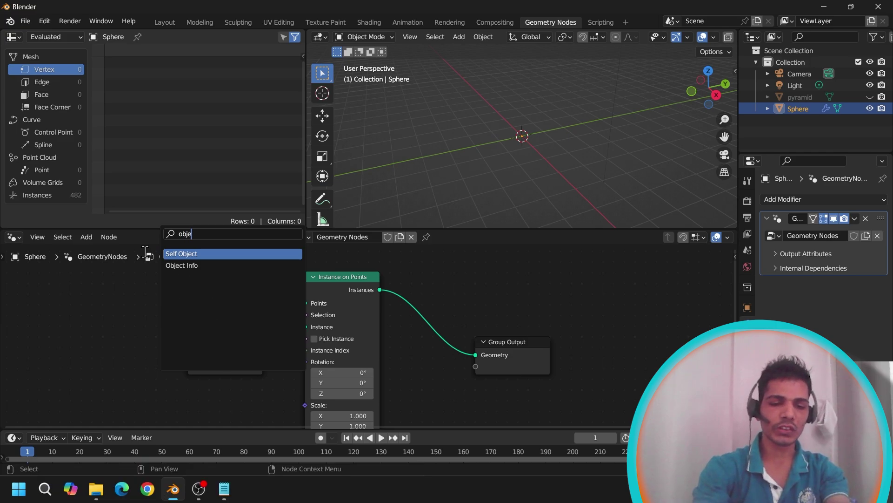
click(173, 265)
click(197, 349)
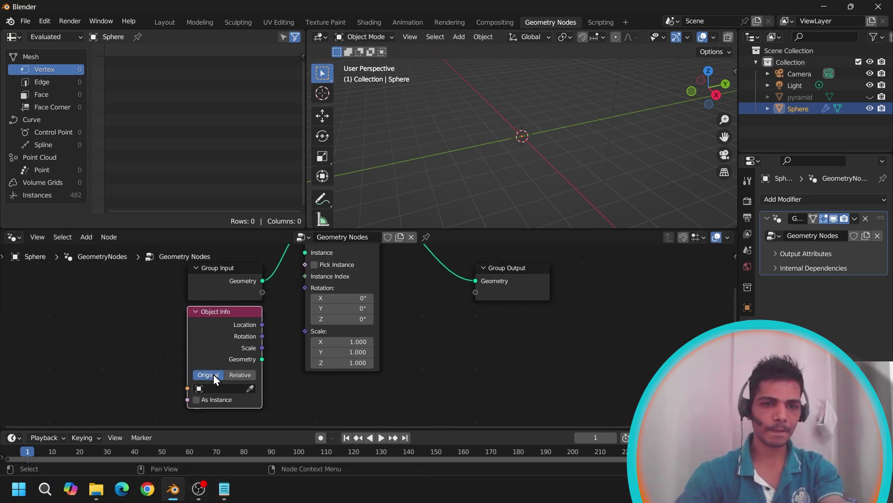
click(224, 388)
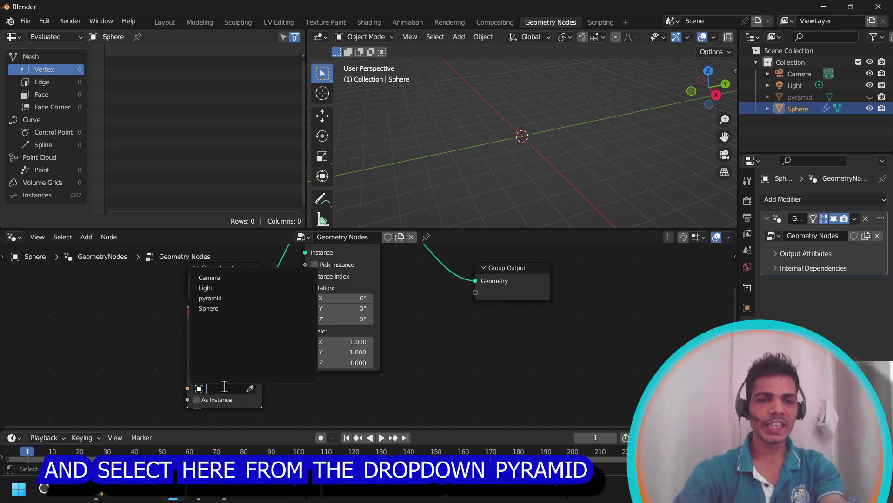
click(221, 300)
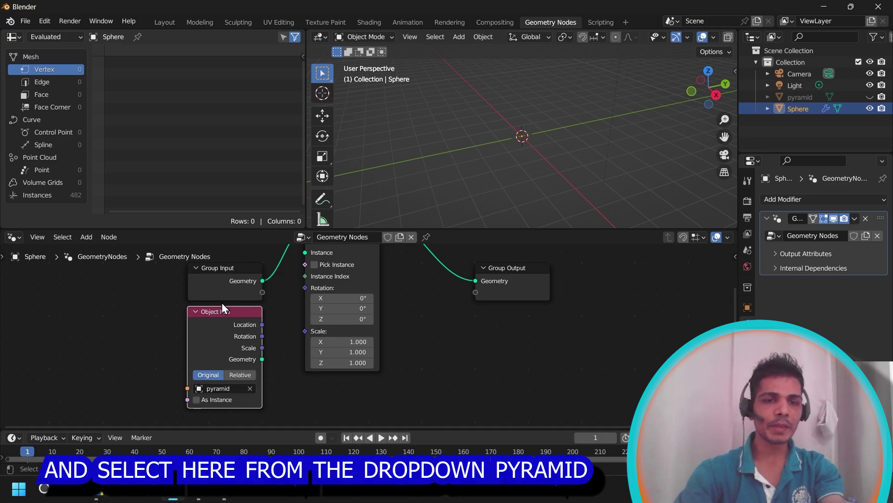
click(139, 368)
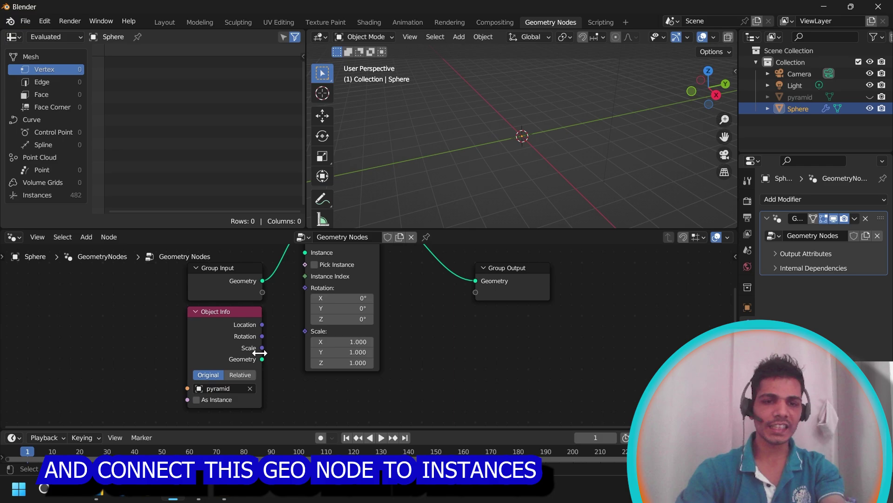
drag(261, 359, 314, 297)
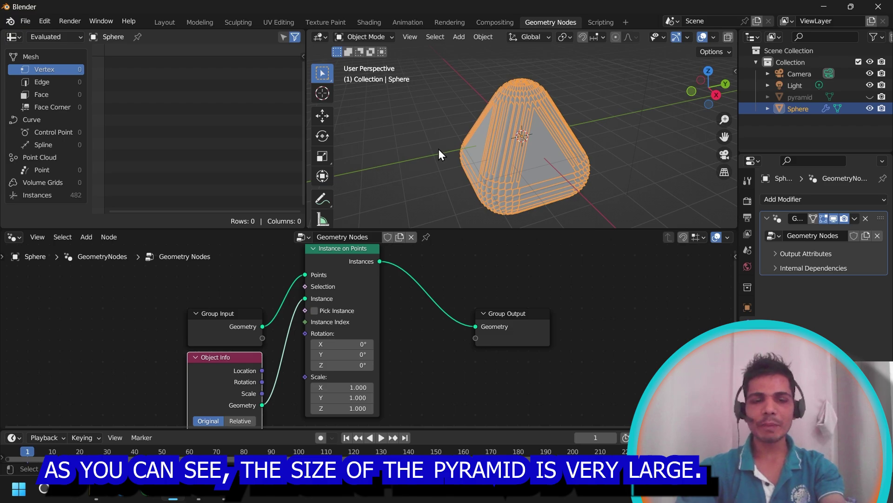
- Set the instance scale to 0.06 so small pyramids stud the sphere
middle_drag(450, 144, 425, 126)
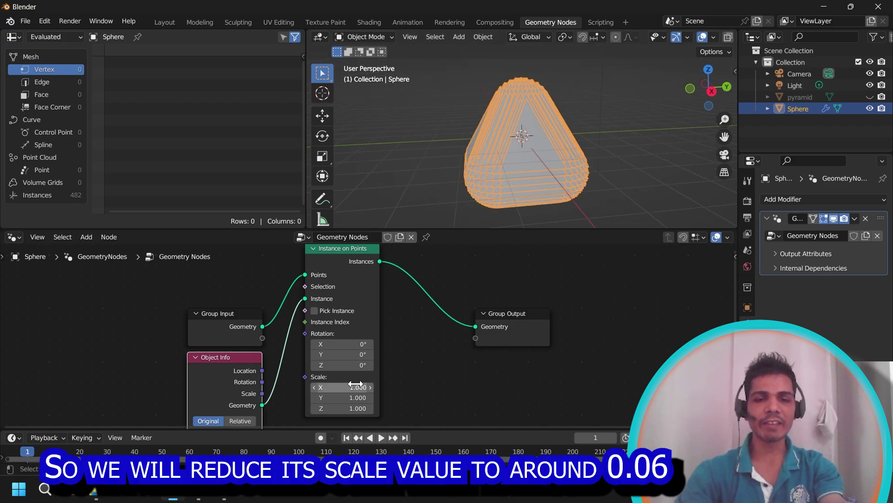
mouse_move(344, 387)
mouse_down()
mouse_move(344, 408)
mouse_move(348, 386)
mouse_up()
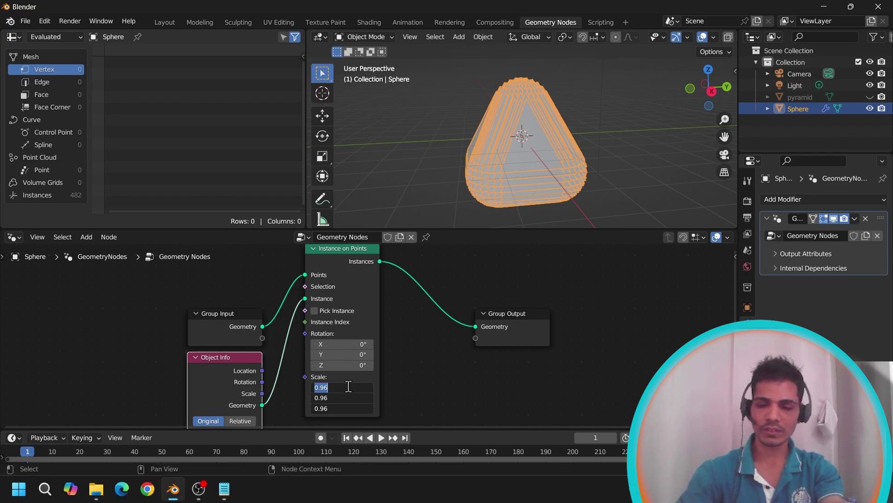
text(0.06)
key(Return)
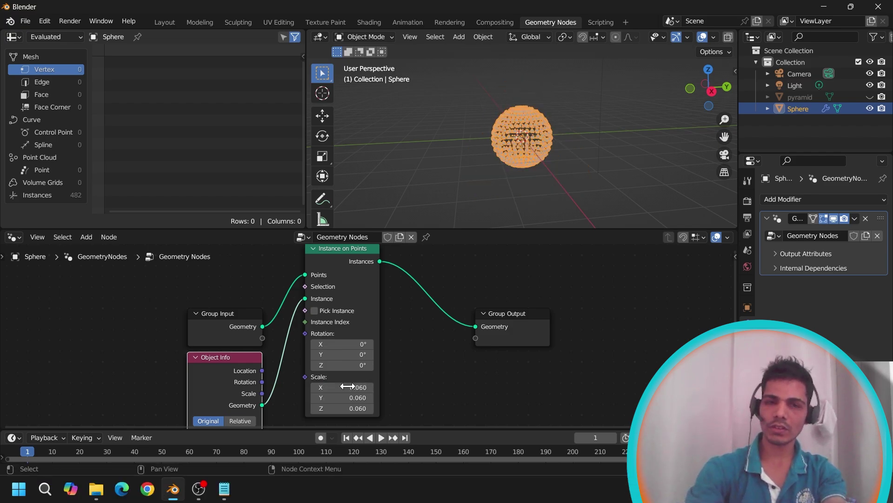
click(380, 107)
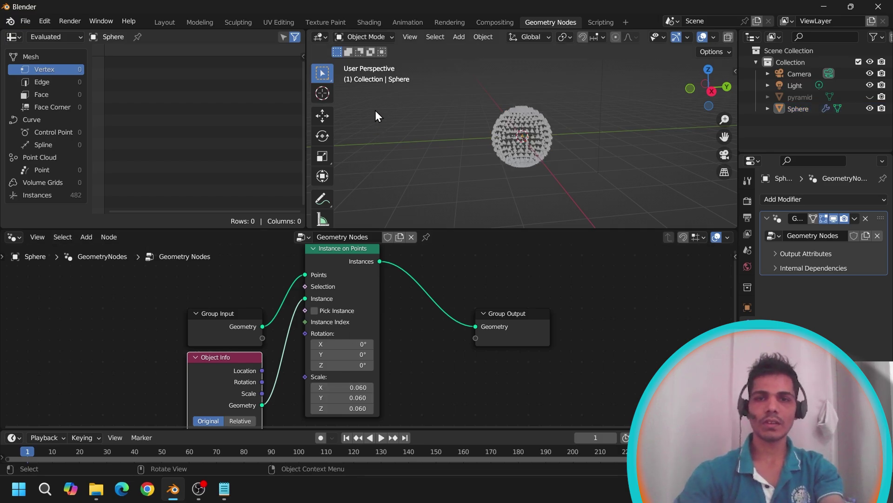
middle_drag(375, 110, 571, 133)
scroll(571, 133, up, 5)
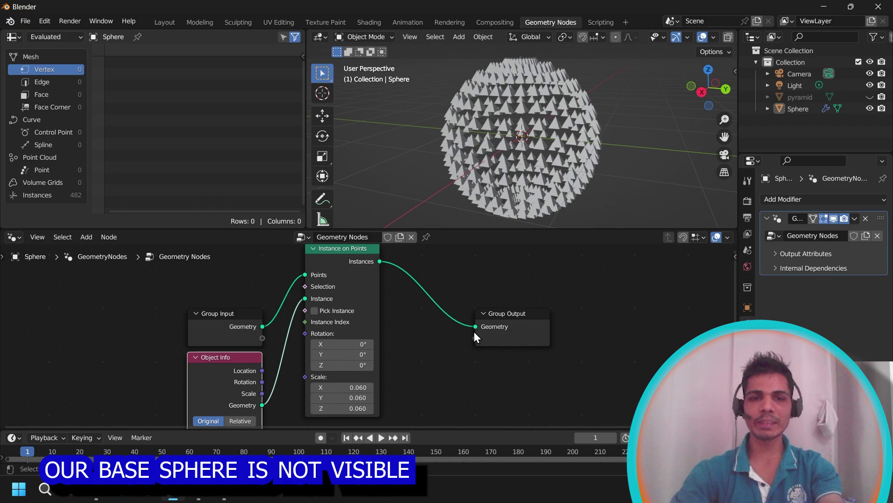
- Insert a Join Geometry node before the output and feed the original sphere into it
drag(510, 306, 698, 311)
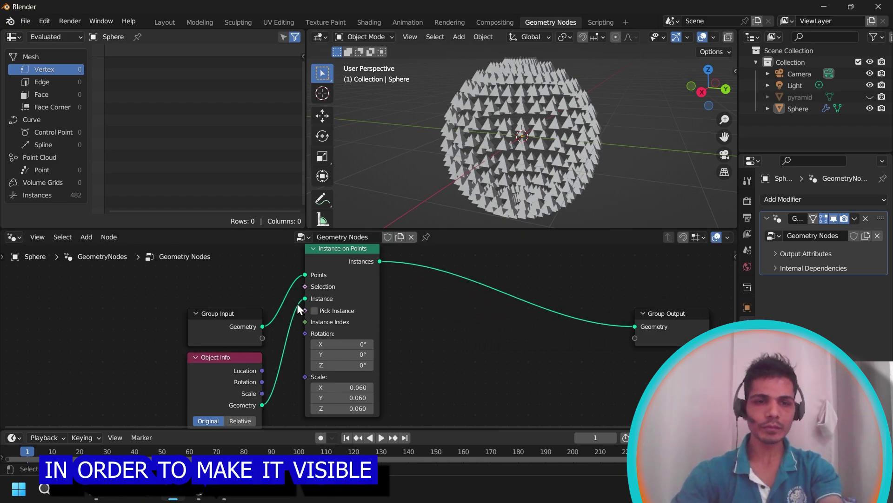
key(shift+a)
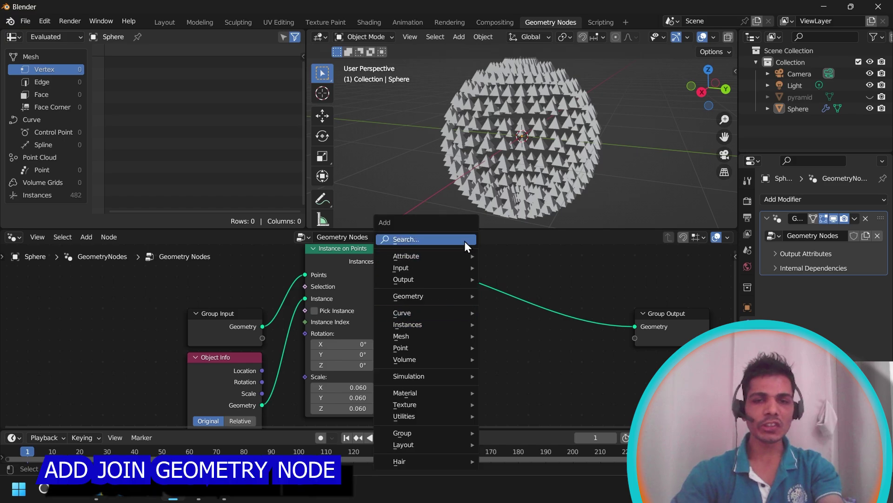
click(464, 240)
text(join)
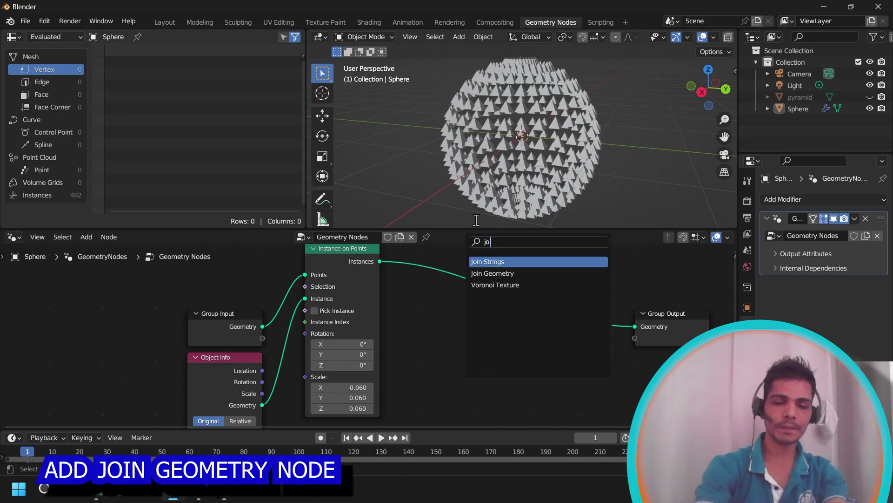
click(492, 273)
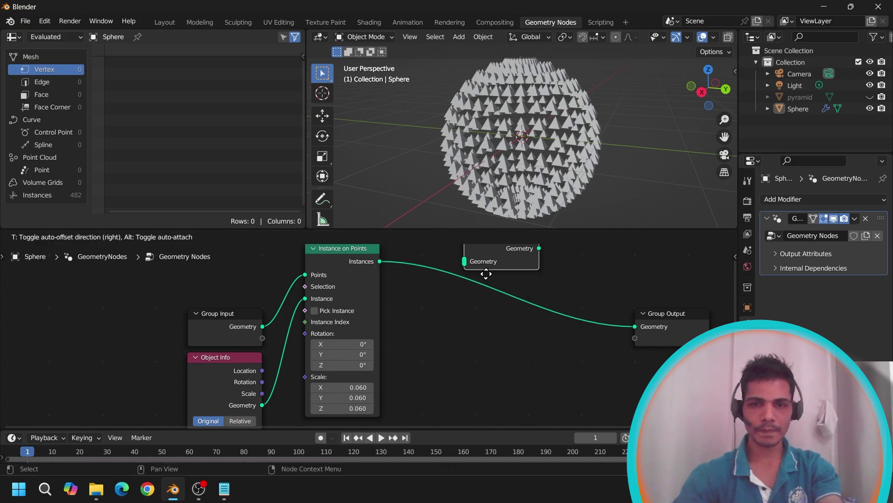
click(502, 298)
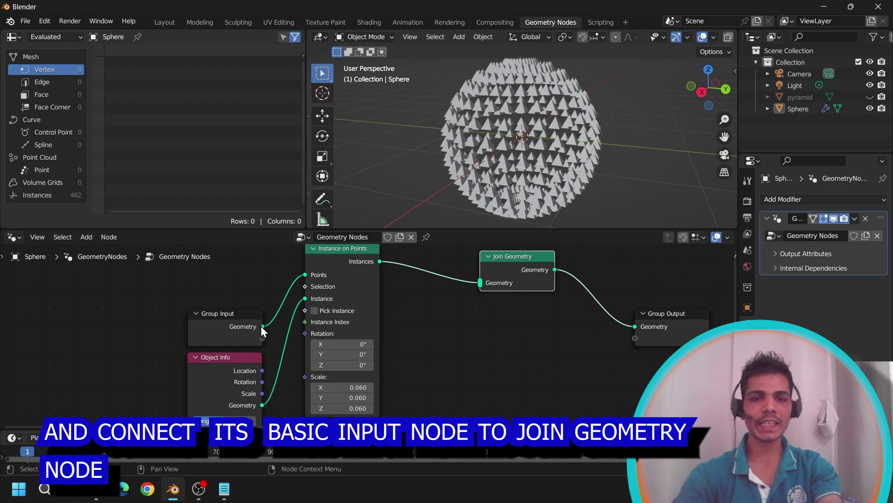
drag(262, 326, 479, 290)
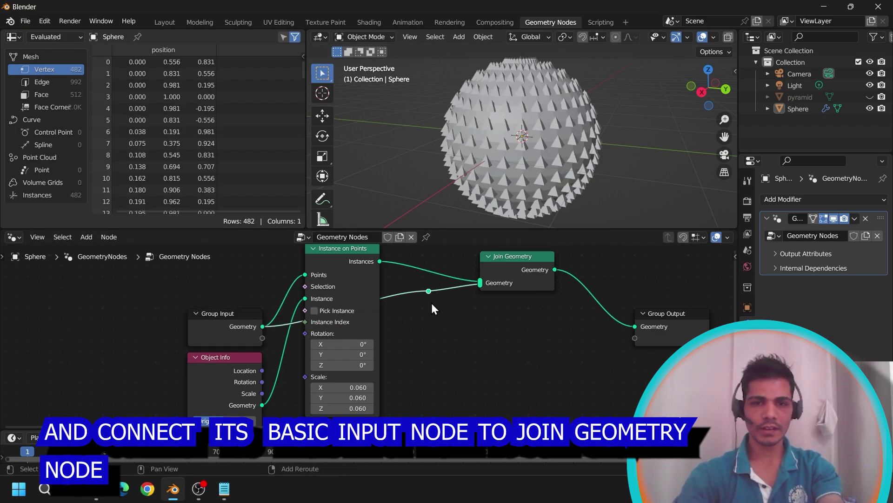
- Add reroute points so the sphere link runs above the instancing node
shift+right_drag(432, 303, 433, 268)
drag(433, 269, 457, 302)
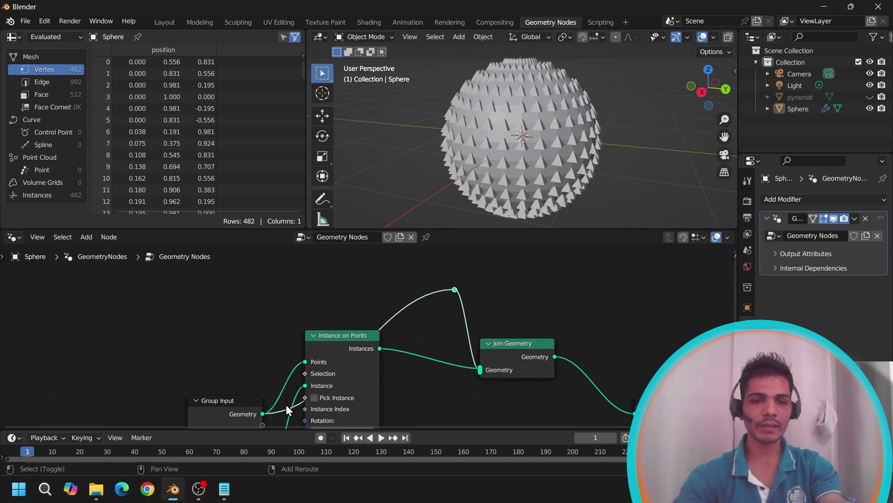
shift+right_drag(286, 404, 278, 418)
drag(270, 386, 266, 313)
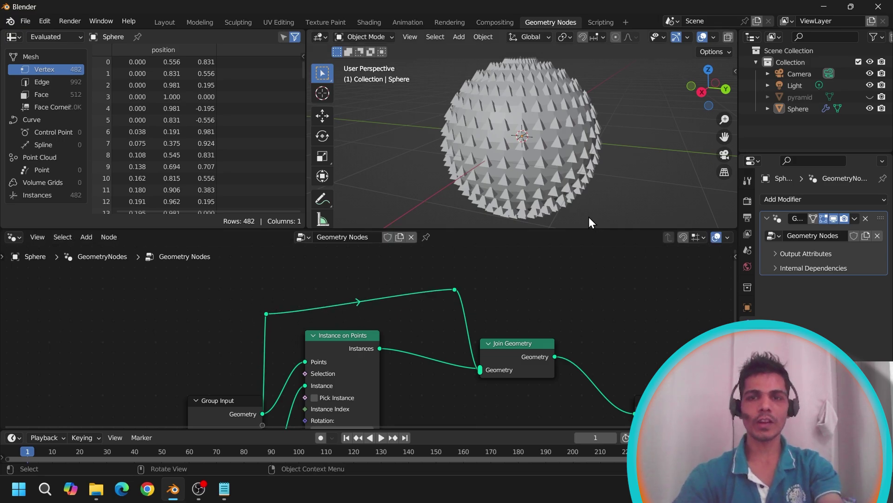
scroll(587, 195, up, 5)
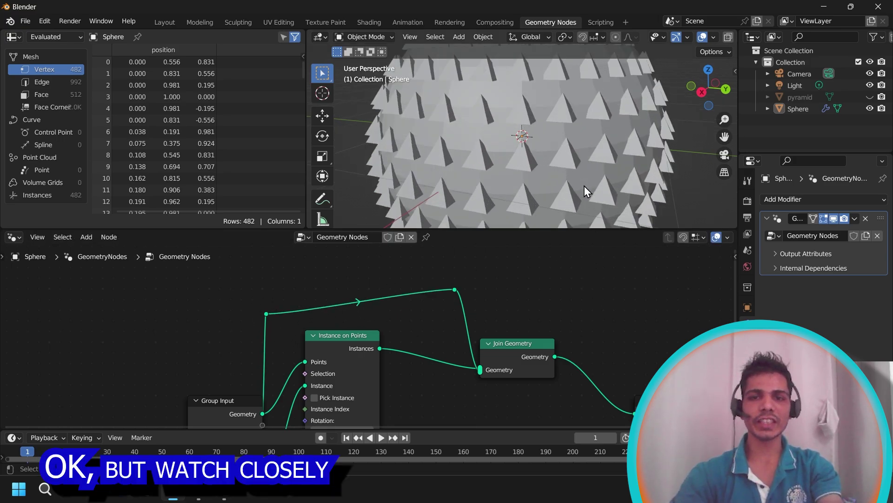
middle_drag(584, 186, 604, 165)
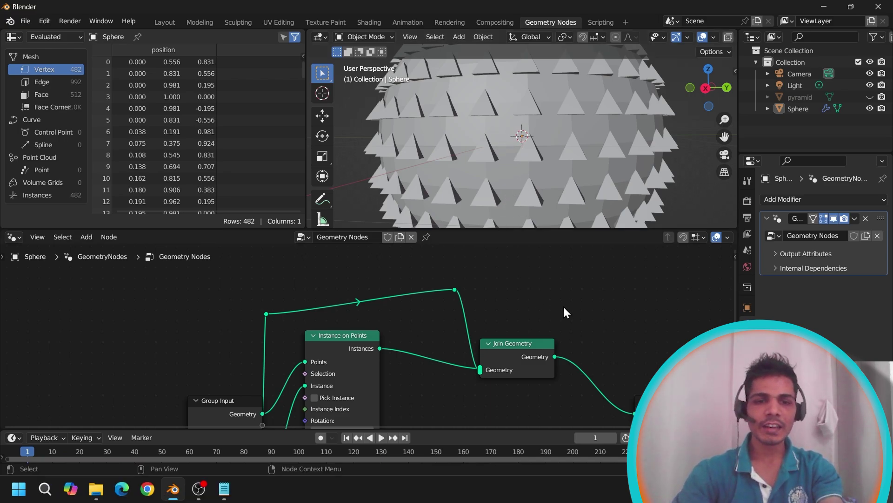
- Insert a Dual Mesh node before the Points input, instancing 512 pyramids on face centres
key(shift+a)
click(562, 243)
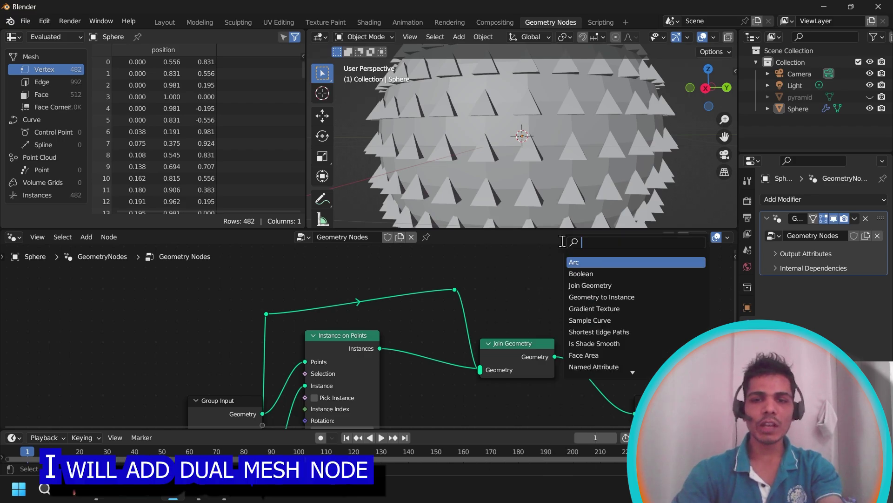
text(due)
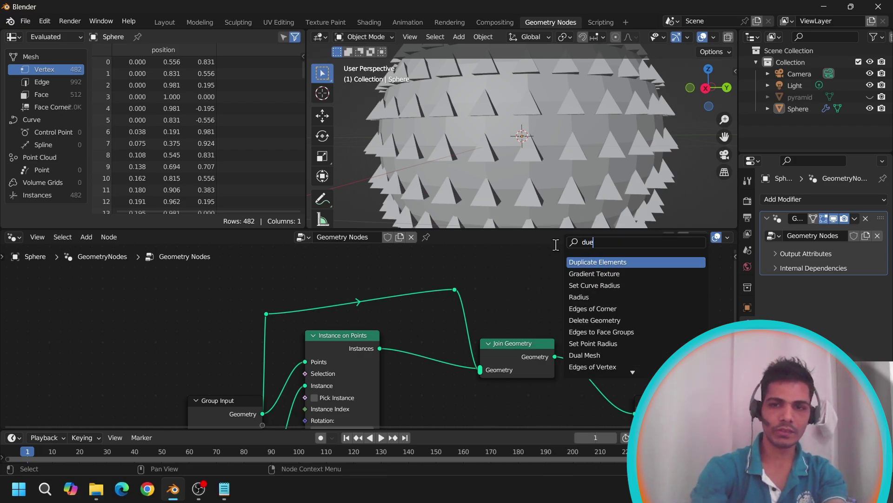
key(BackSpace)
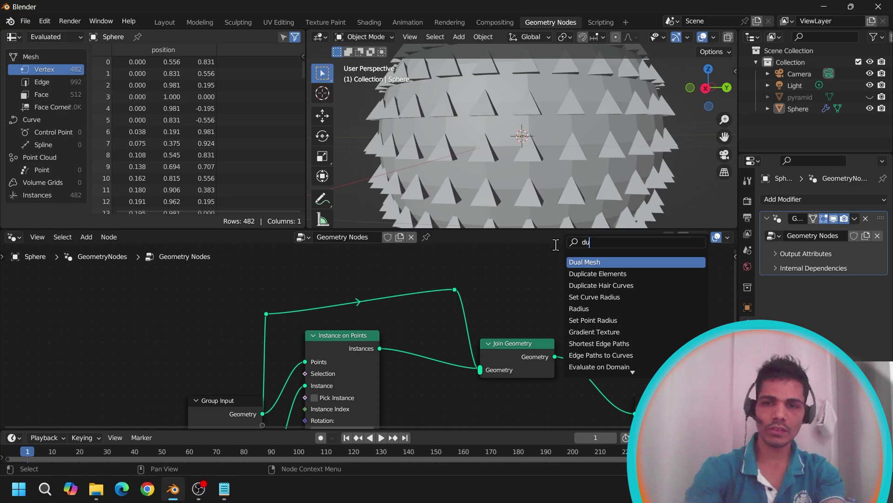
click(584, 262)
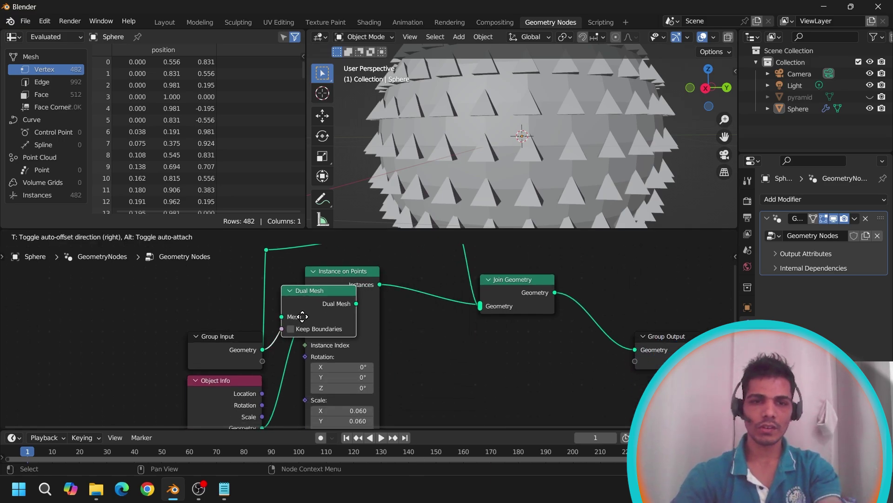
click(302, 317)
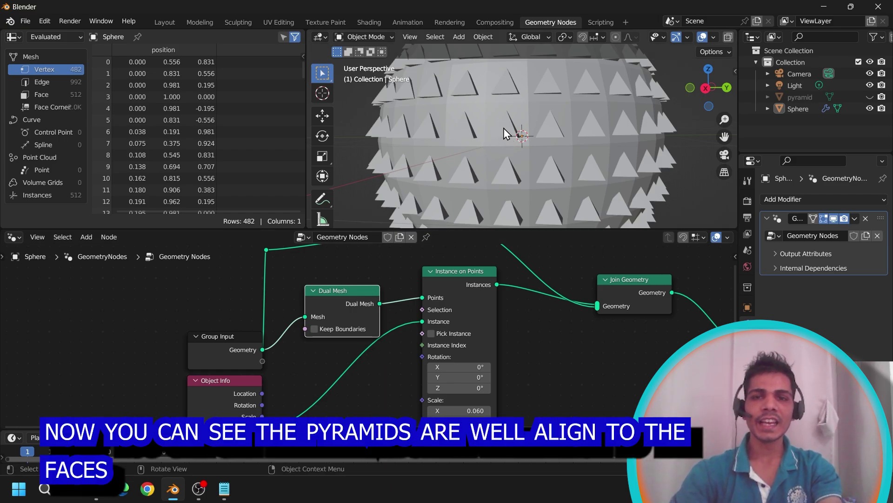
scroll(540, 187, down, 2)
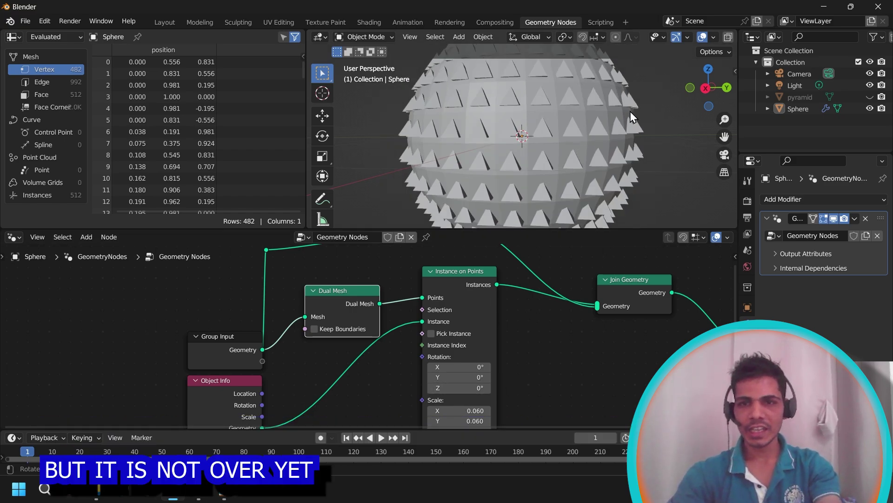
middle_drag(630, 111, 602, 123)
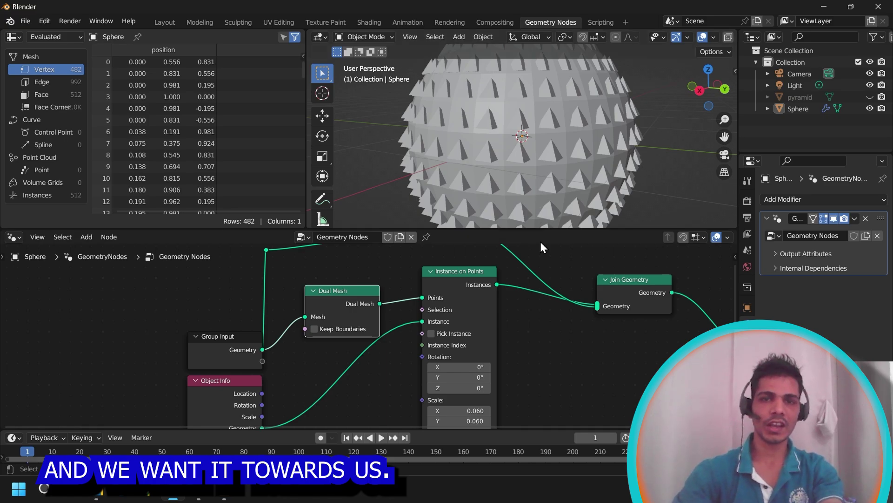
scroll(504, 376, down, 1)
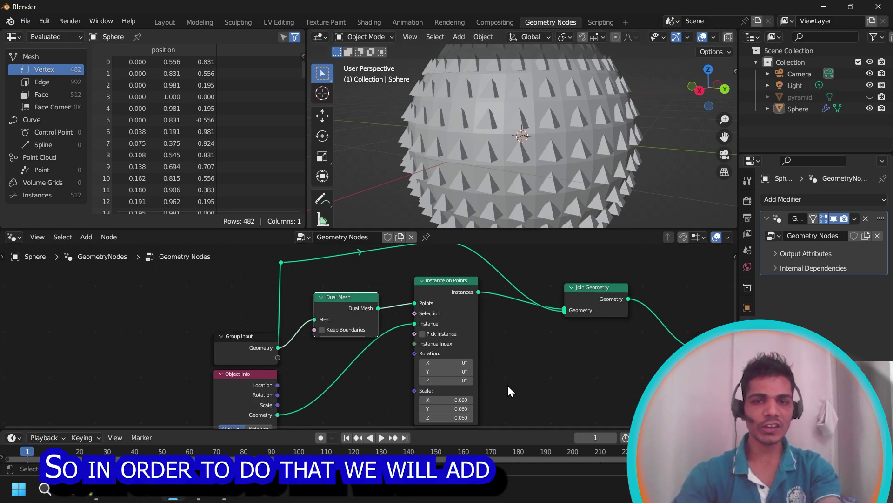
- Add a Normal node and place it in empty space in the tree
key(shift+a)
click(518, 241)
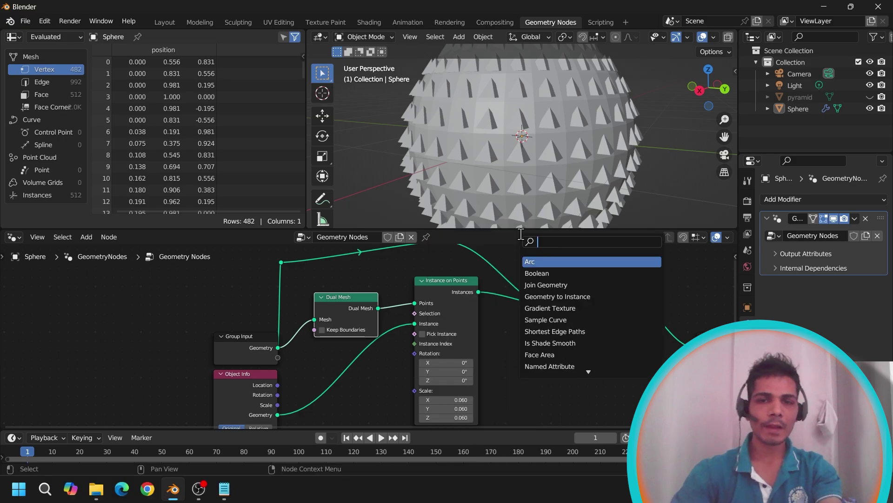
text(nor)
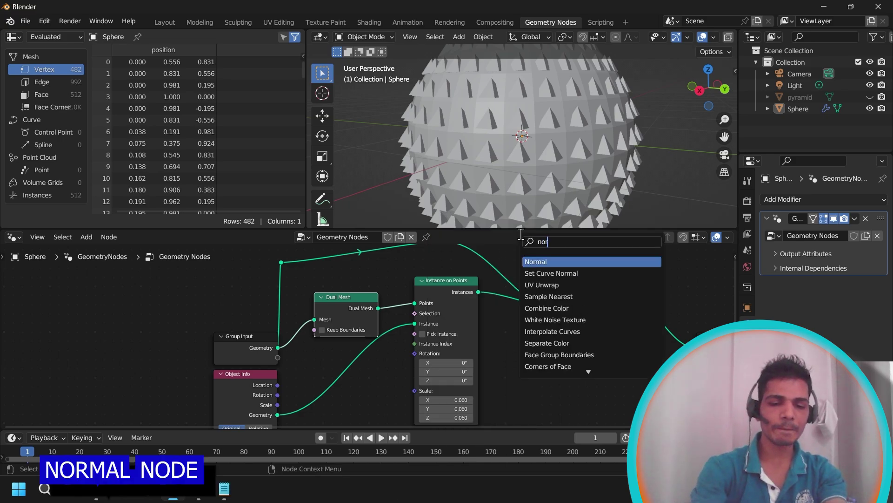
text(ma)
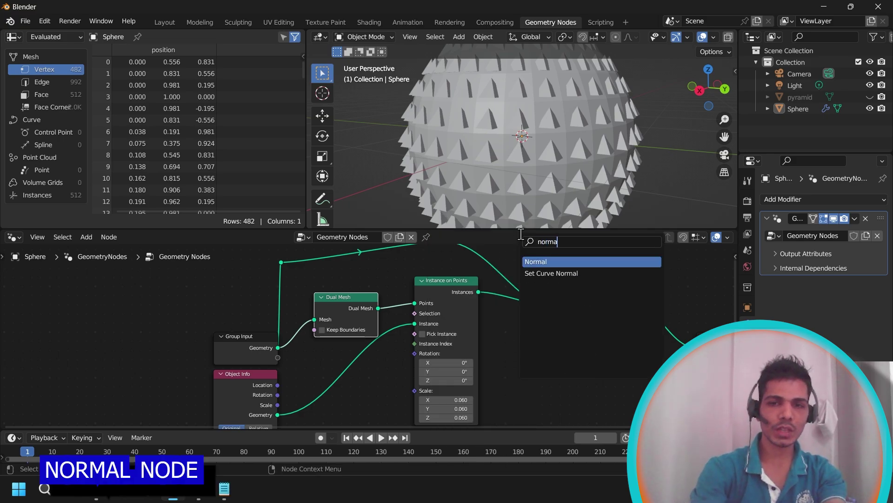
click(544, 260)
click(356, 336)
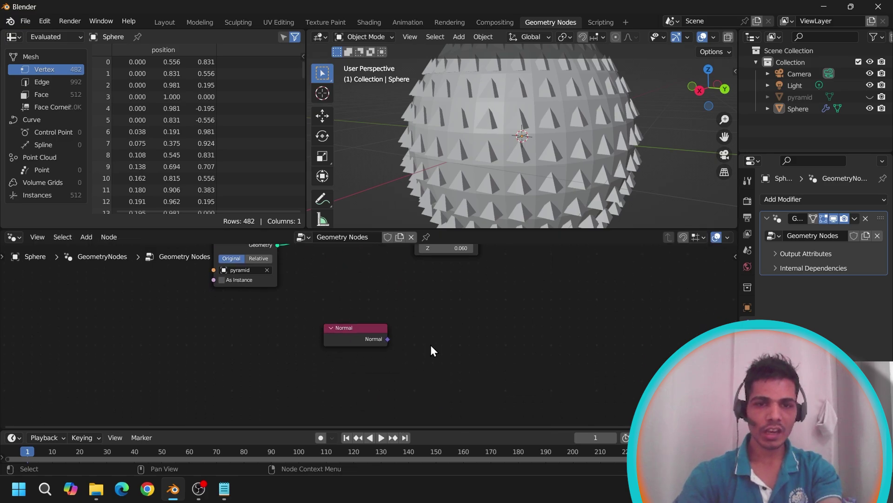
- Search the node list for the Align Euler to Vector node
key(shift+a)
click(420, 242)
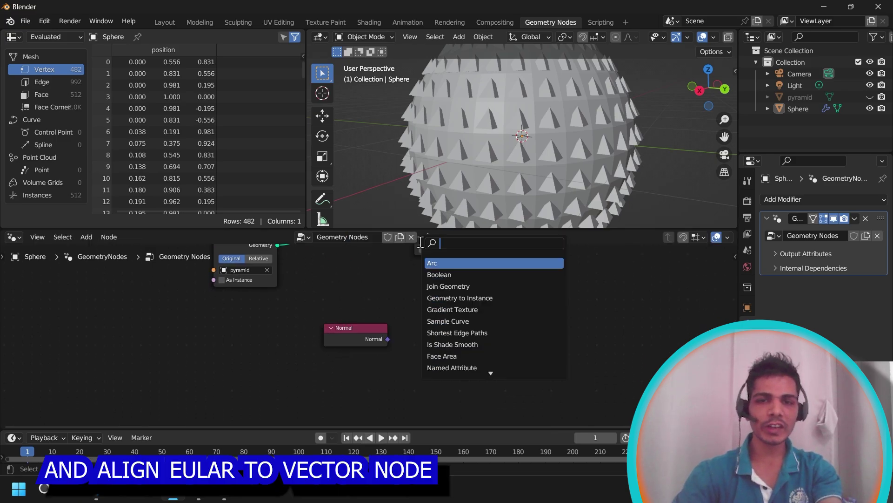
text(alig)
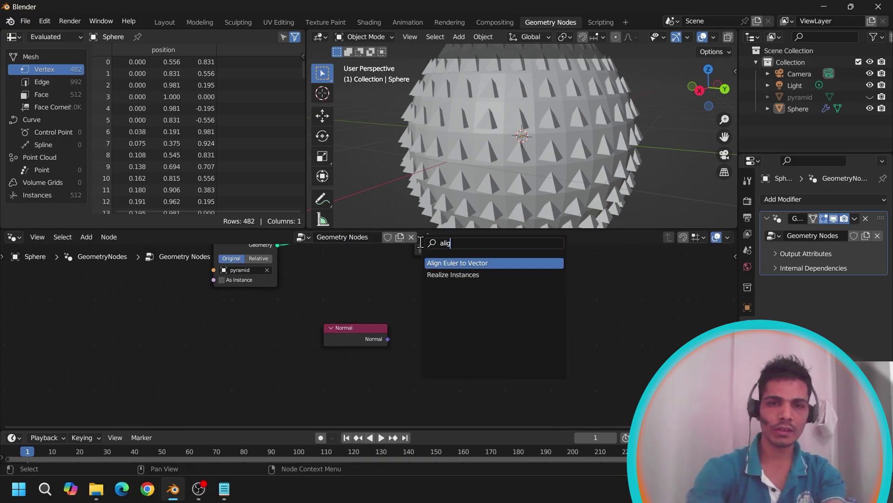
- Add an Align Euler to Vector node and feed the Normal into its Vector input
click(461, 263)
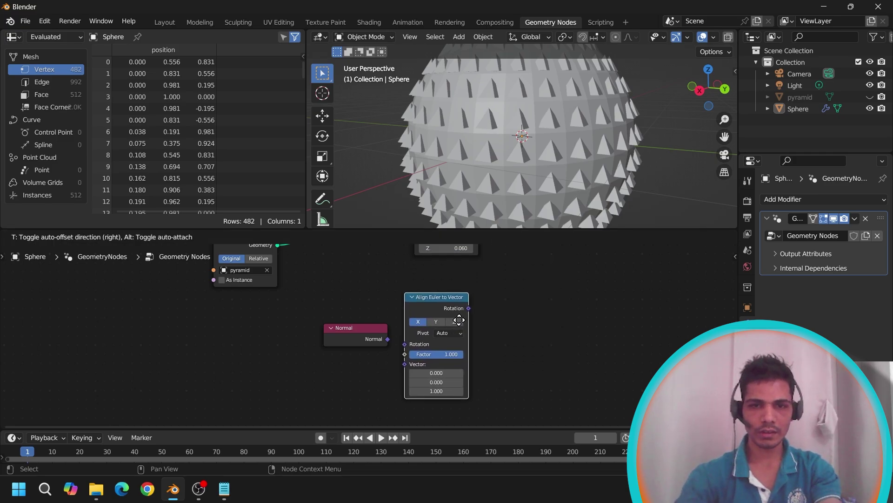
click(459, 320)
drag(388, 338, 407, 363)
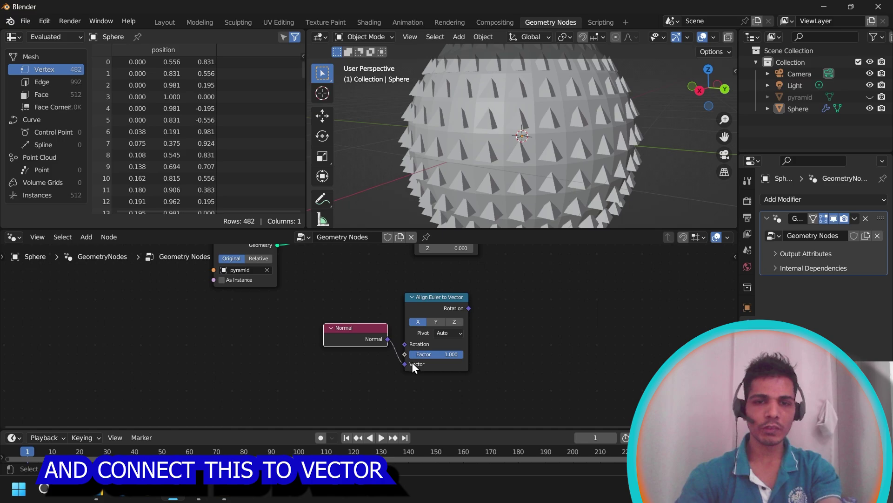
middle_drag(481, 287, 462, 356)
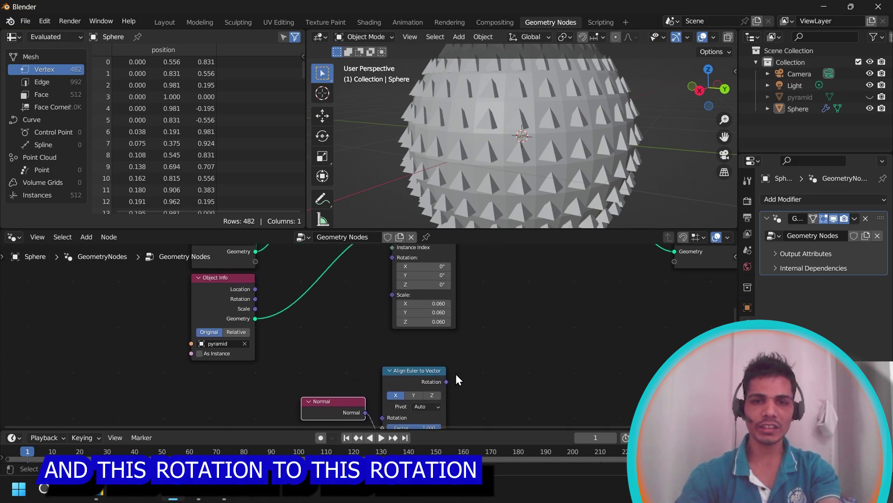
- Drive the instance rotation from the aligned normal on the Z axis so spikes face outward
drag(447, 382, 391, 292)
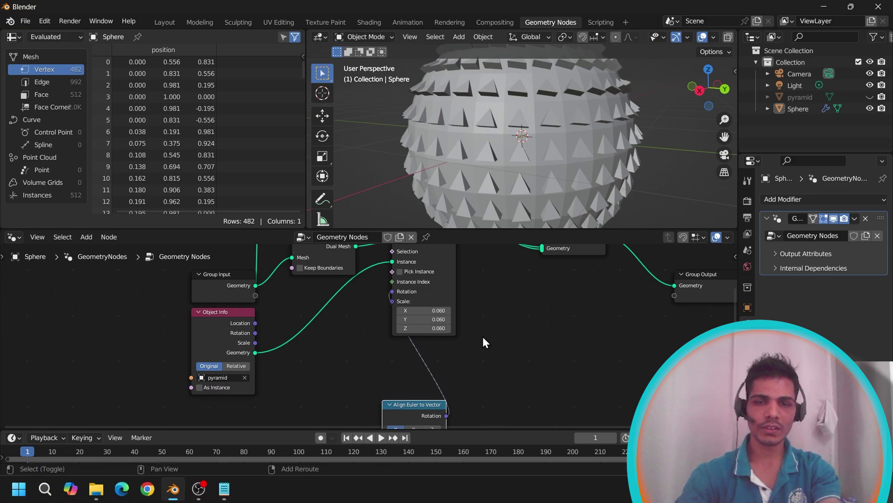
shift+scroll(499, 420, down, 5)
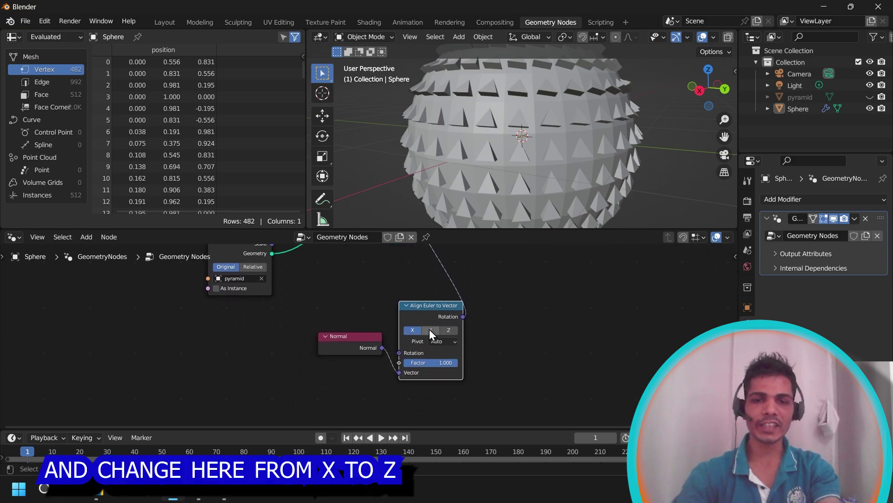
click(446, 329)
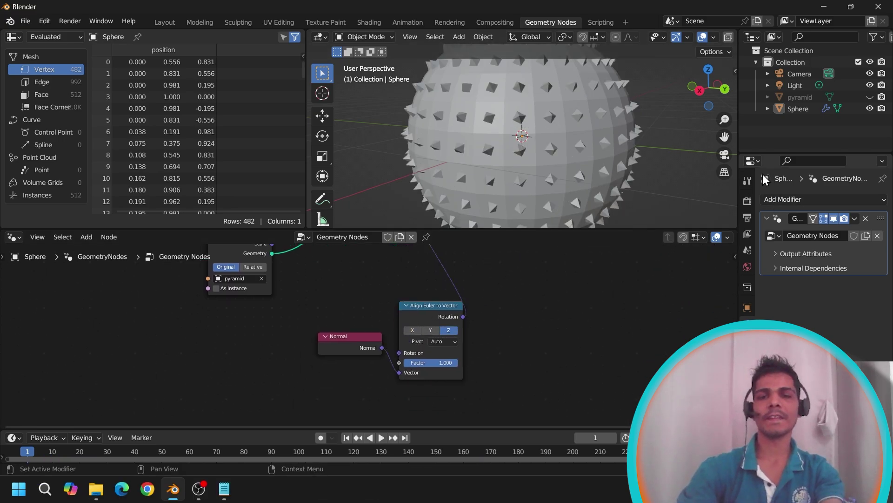
scroll(679, 138, down, 2)
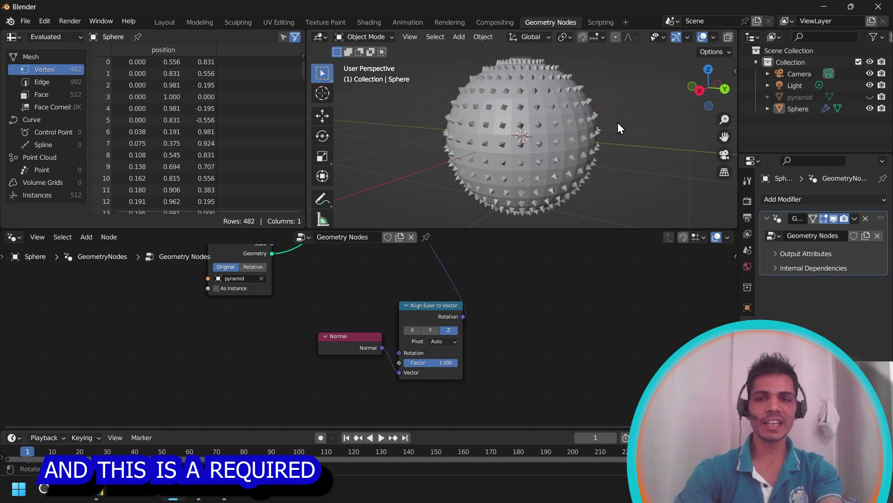
middle_drag(618, 122, 555, 144)
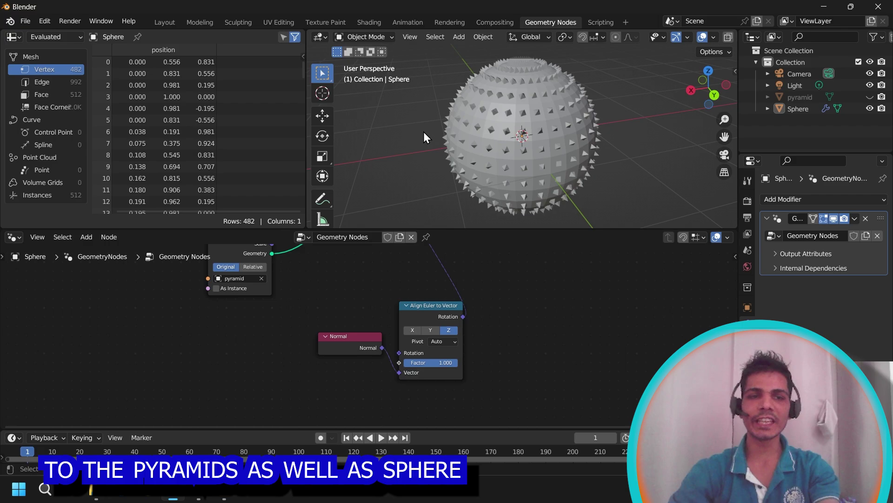
click(16, 237)
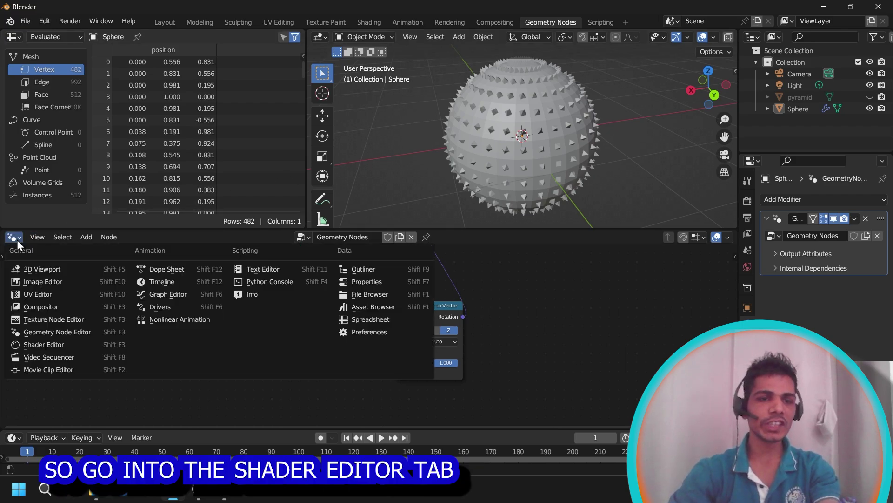
- In the Shader Editor, create Material.001 with a red base colour and unlink it
click(73, 345)
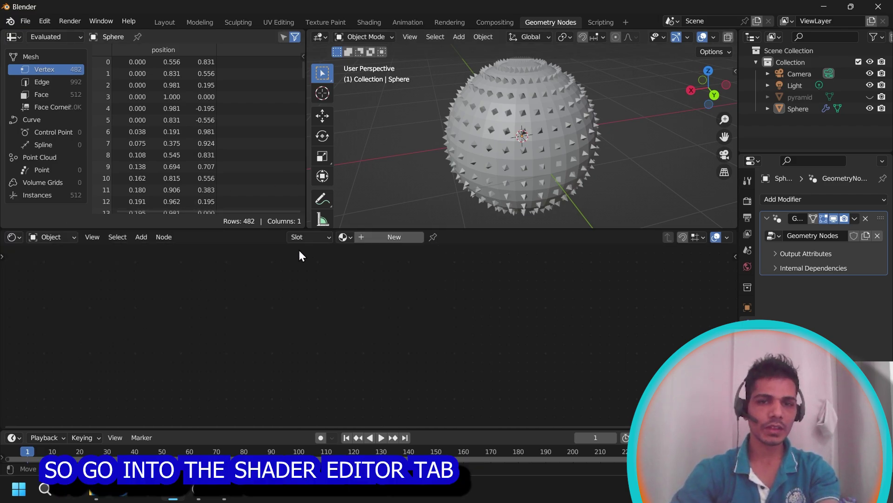
click(384, 238)
key(Home)
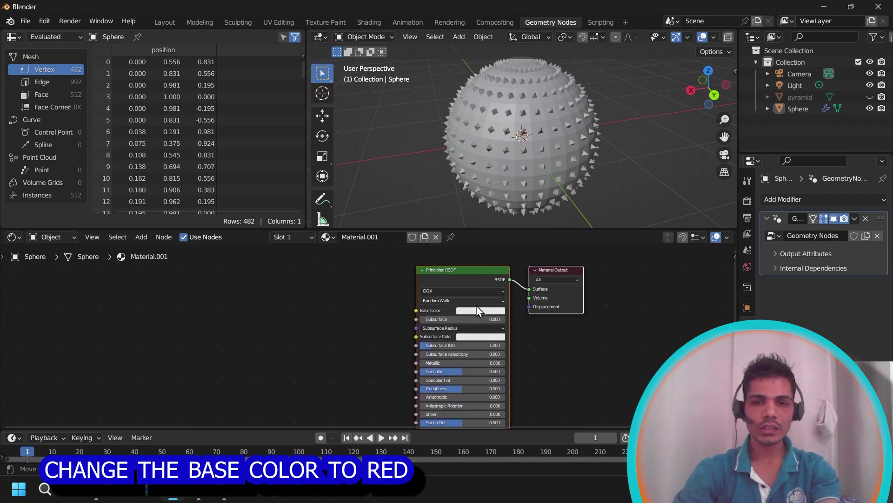
click(479, 310)
click(486, 231)
click(492, 254)
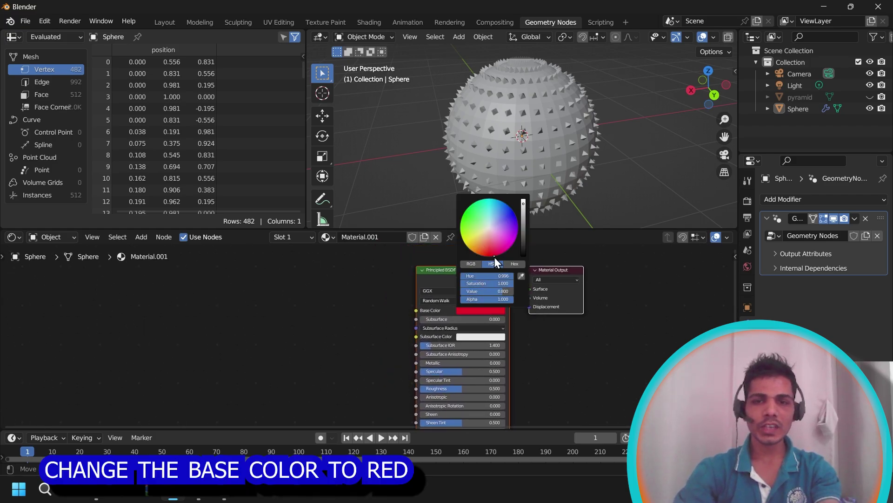
click(435, 236)
- Create Material.002 with a green base colour and unlink it from the sphere
click(404, 238)
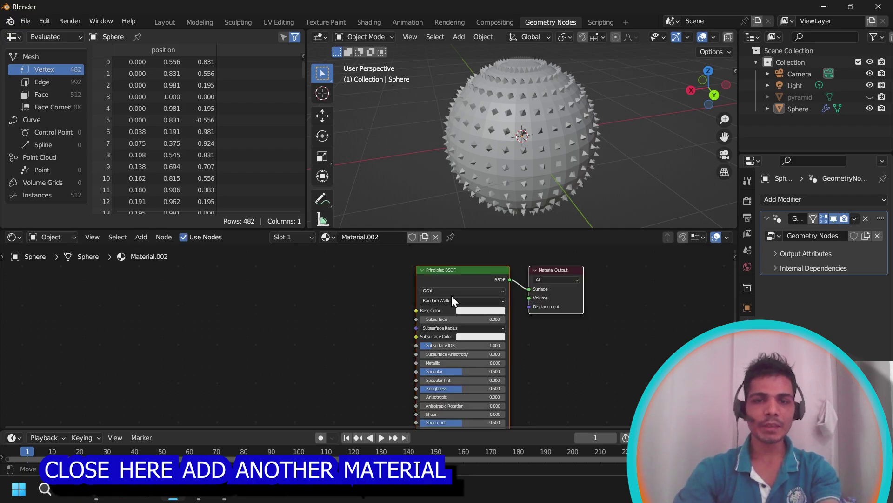
click(467, 312)
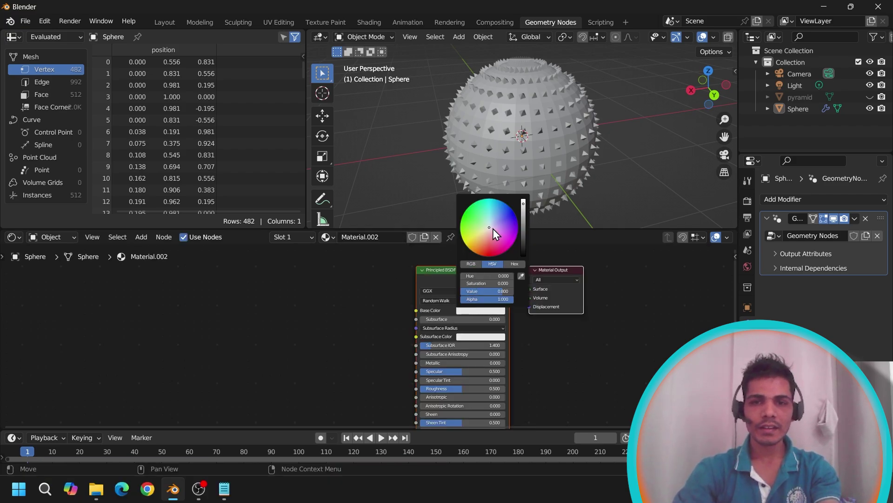
drag(493, 229, 477, 215)
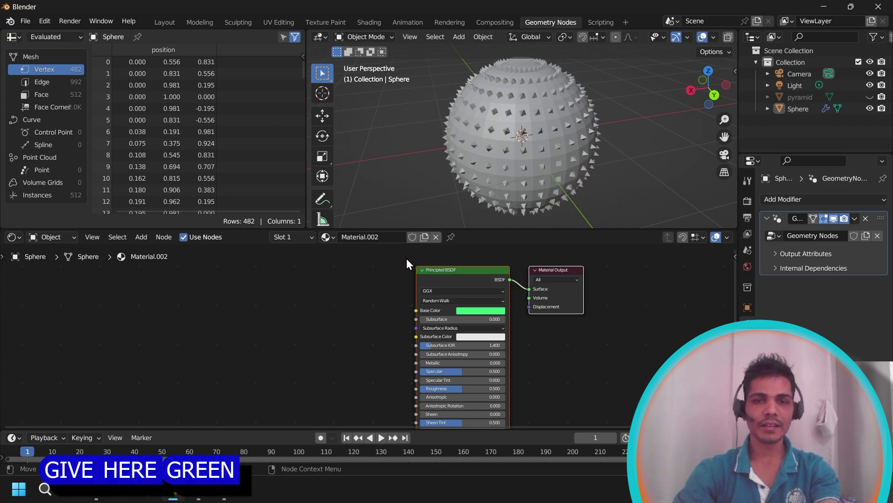
click(435, 237)
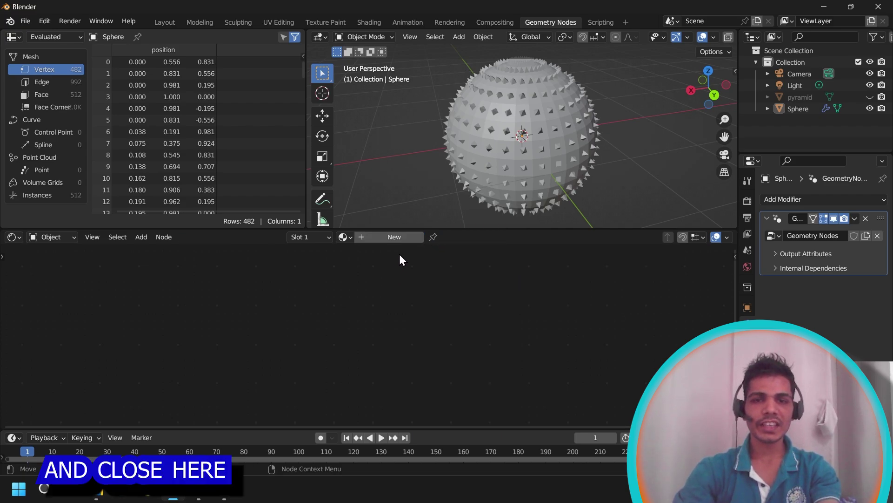
click(13, 237)
- Back in the Geometry Node Editor, add a Set Material node found by searching 'set'
click(32, 331)
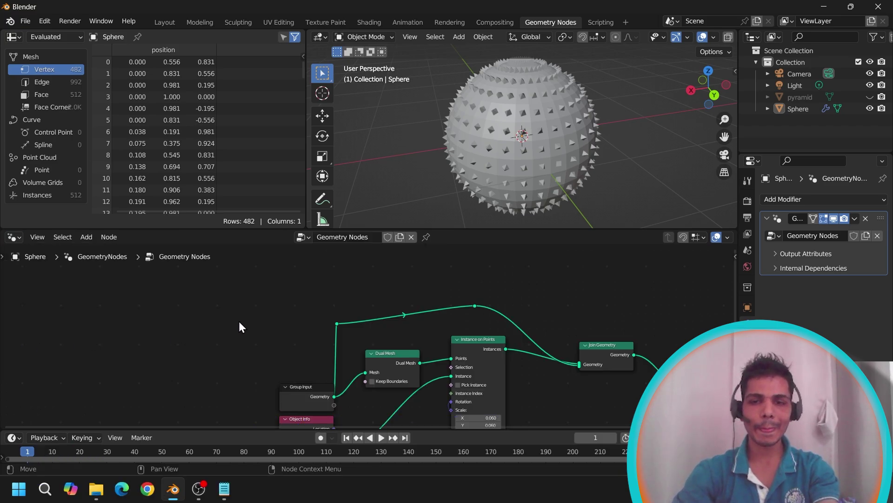
middle_drag(238, 321, 111, 426)
scroll(112, 422, down, 1)
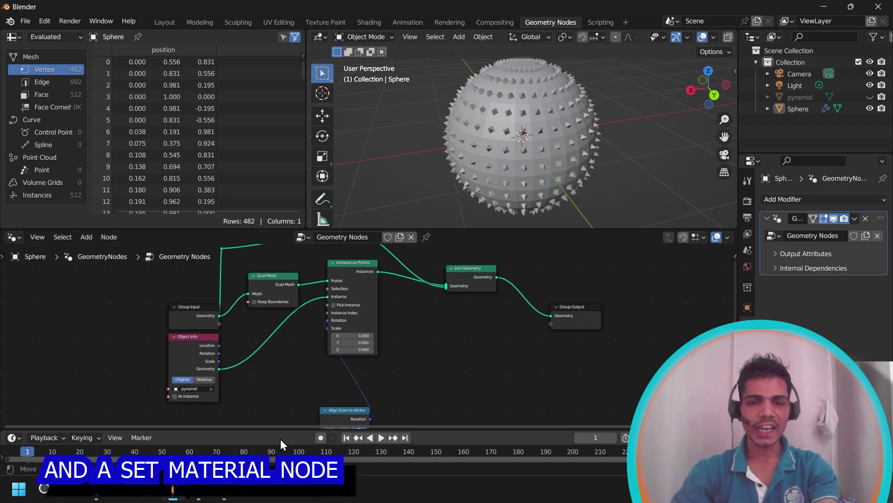
key(shift+a)
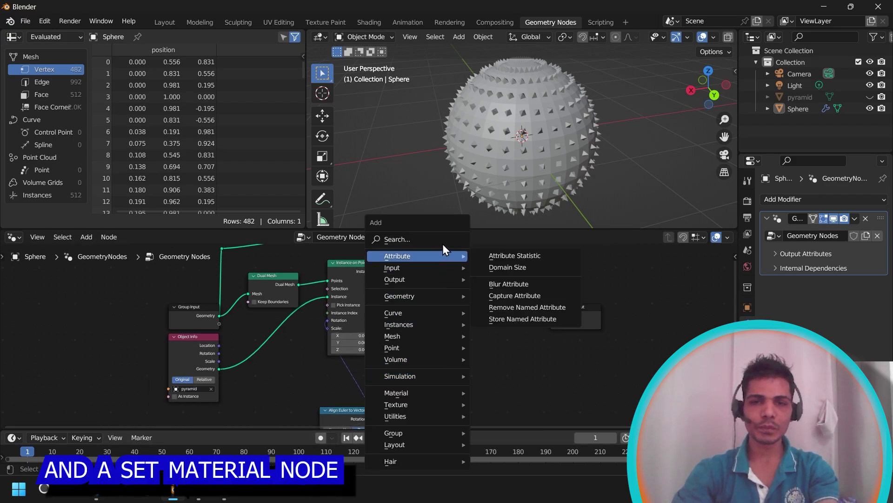
click(442, 242)
text(set)
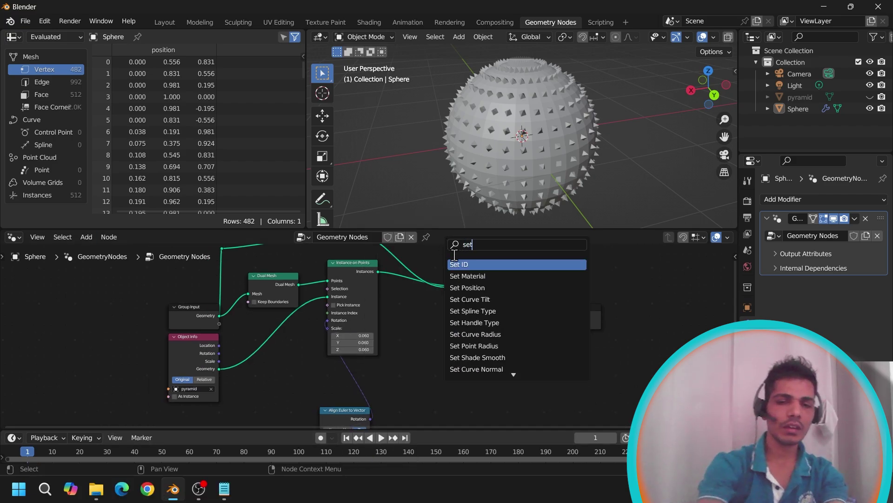
click(470, 276)
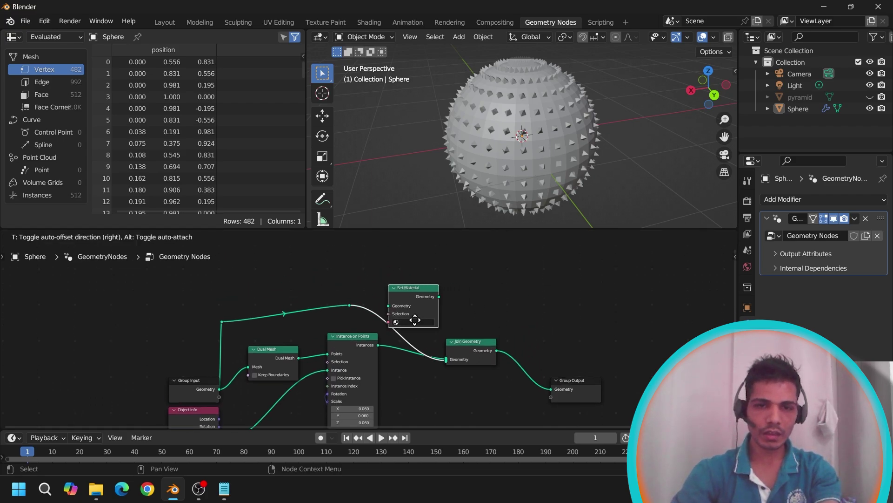
- Drop Set Material onto the Group Input–Join Geometry link and assign it the green Material.002
click(408, 318)
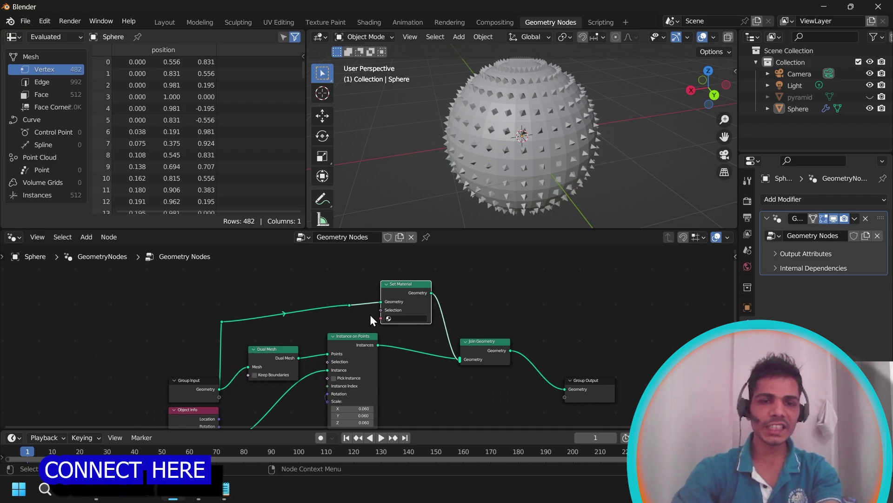
click(408, 319)
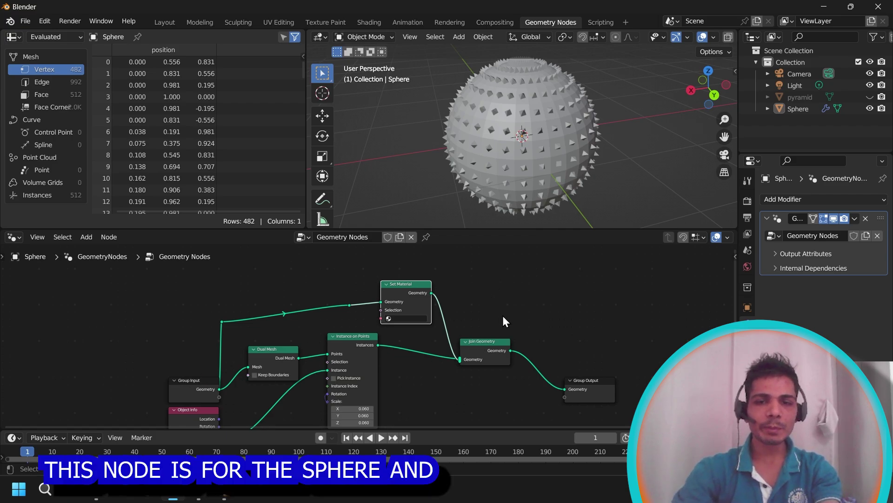
middle_drag(495, 312, 525, 228)
scroll(540, 406, down, 1)
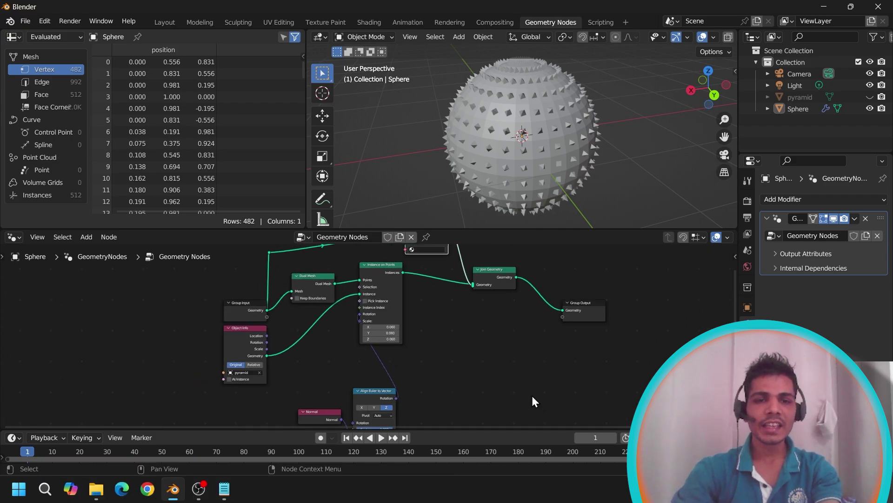
middle_drag(255, 307, 252, 334)
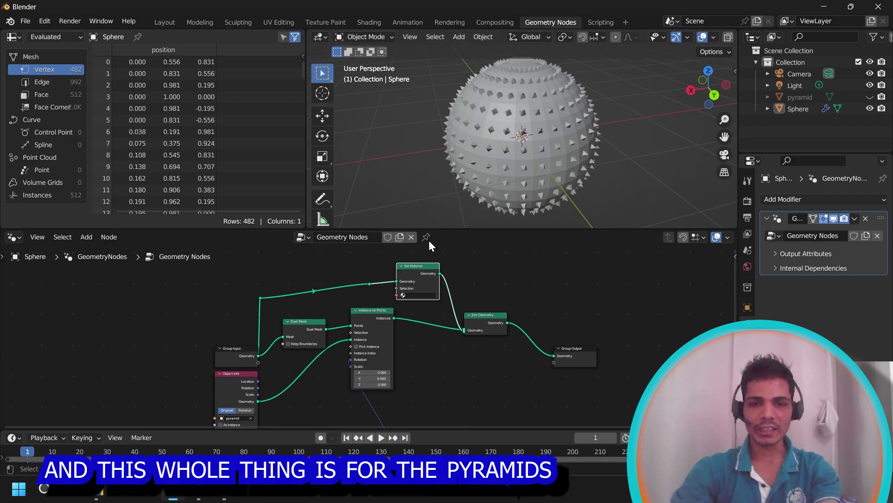
scroll(430, 259, up, 2)
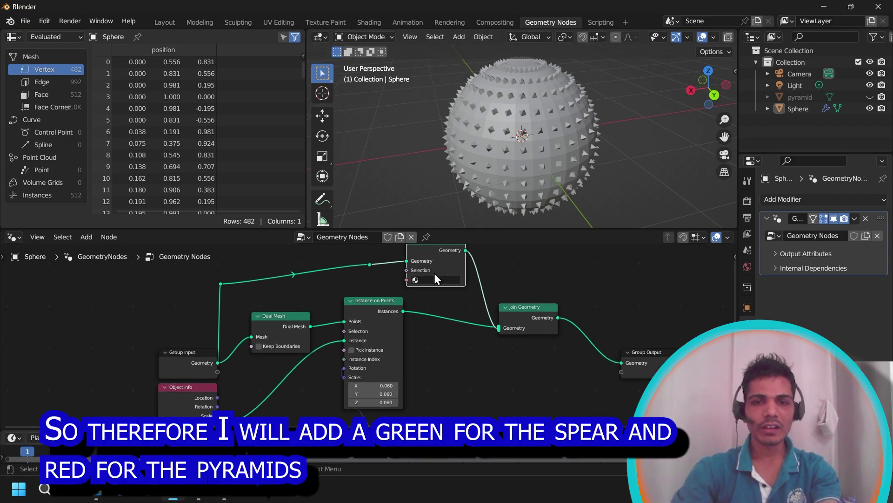
click(435, 278)
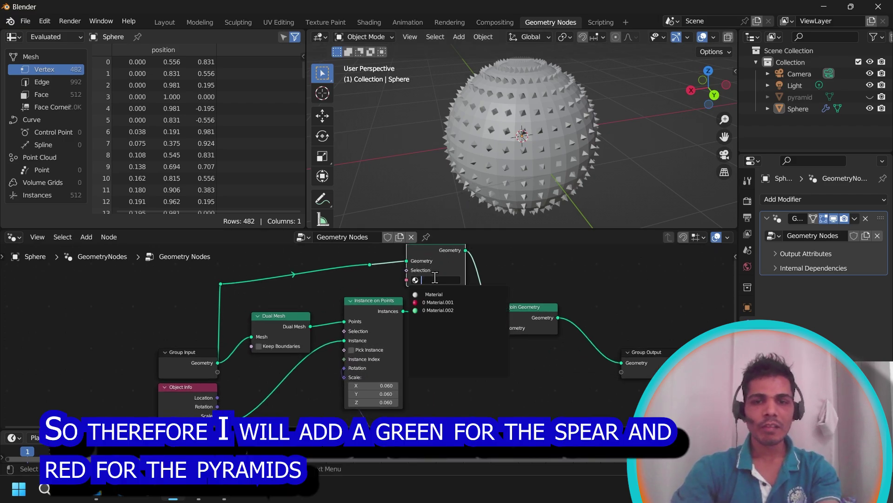
click(442, 310)
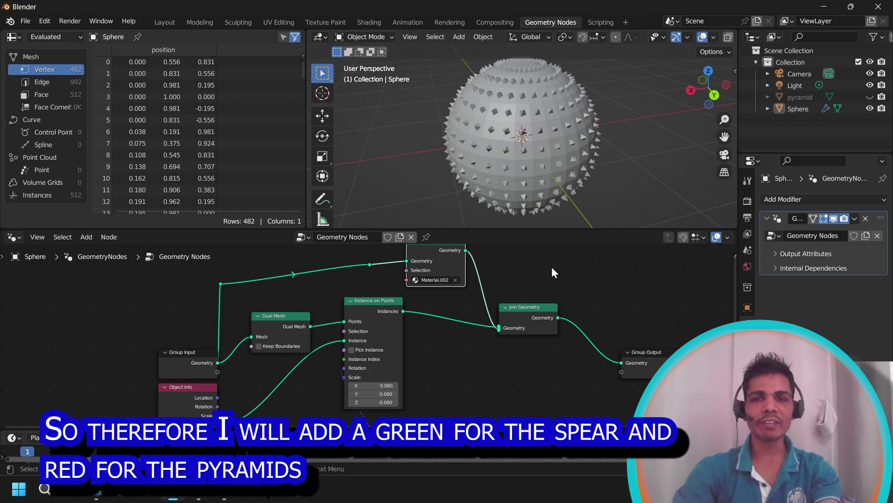
- Add a second Set Material on the Instance on Points–Join Geometry link using red Material.001
key(shift+a)
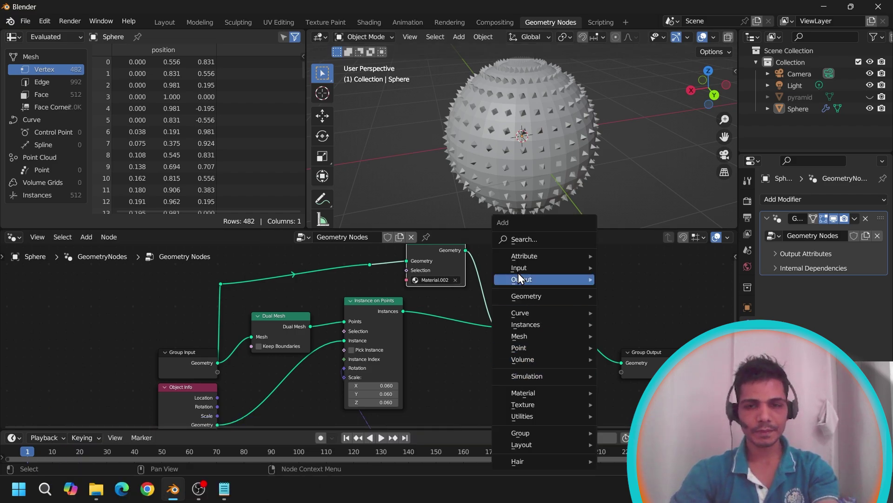
click(514, 239)
text(set)
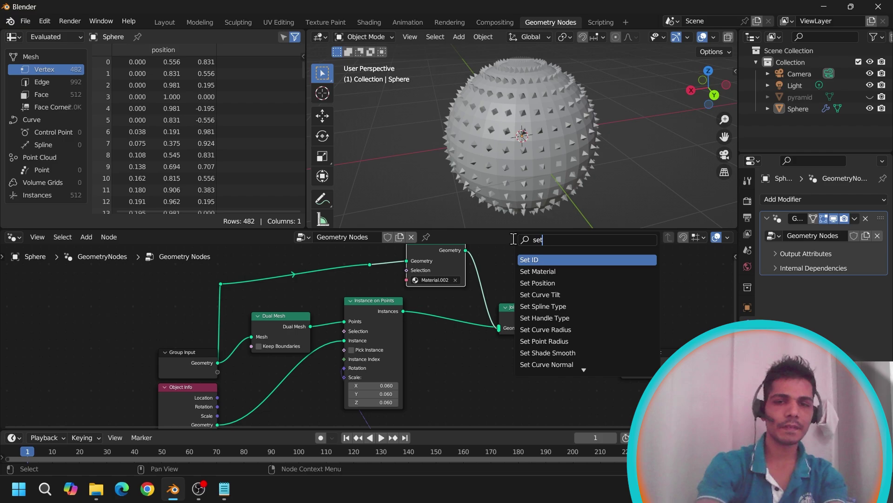
click(538, 271)
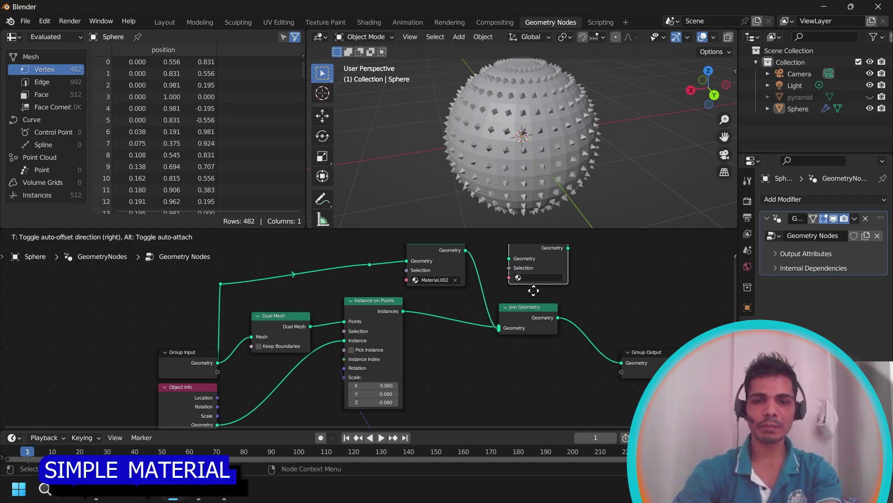
click(465, 340)
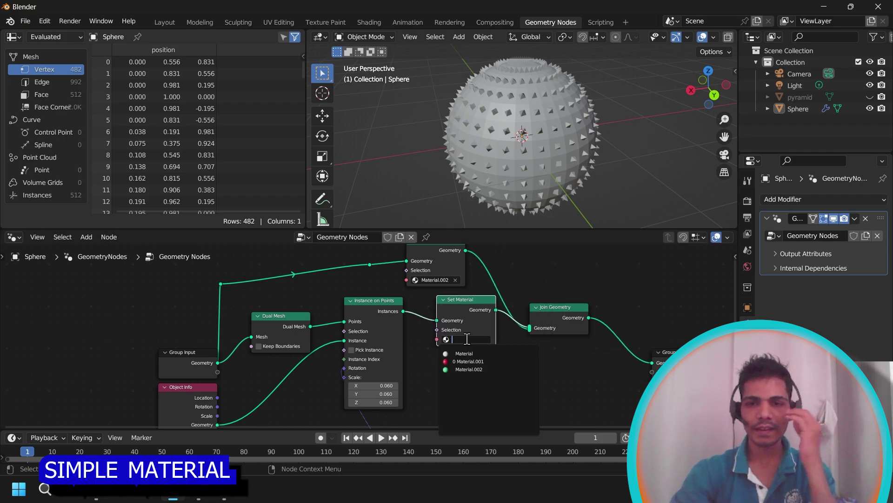
click(470, 361)
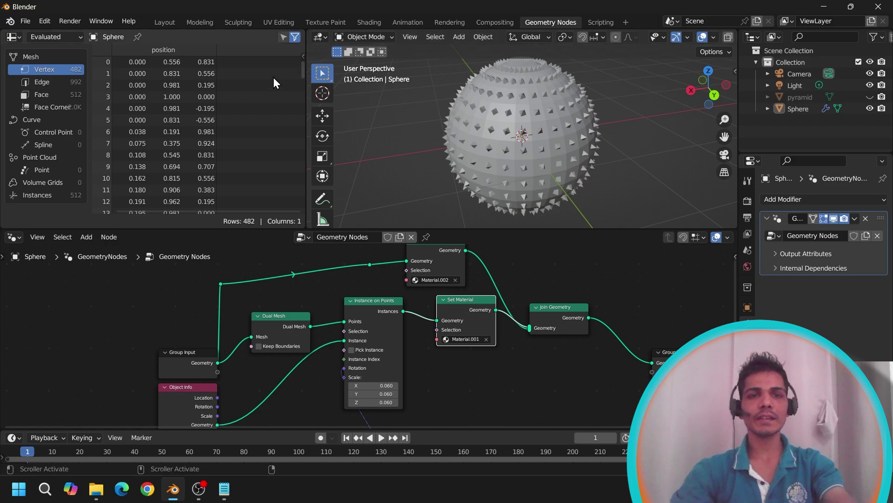
- In the Layout workspace, set viewport shading to Material Preview and view the red-spiked green sphere
click(160, 22)
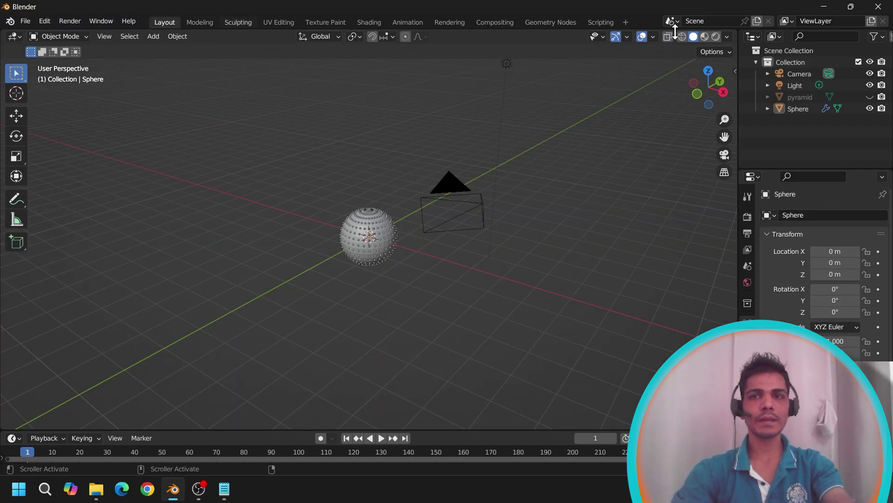
click(713, 39)
click(706, 37)
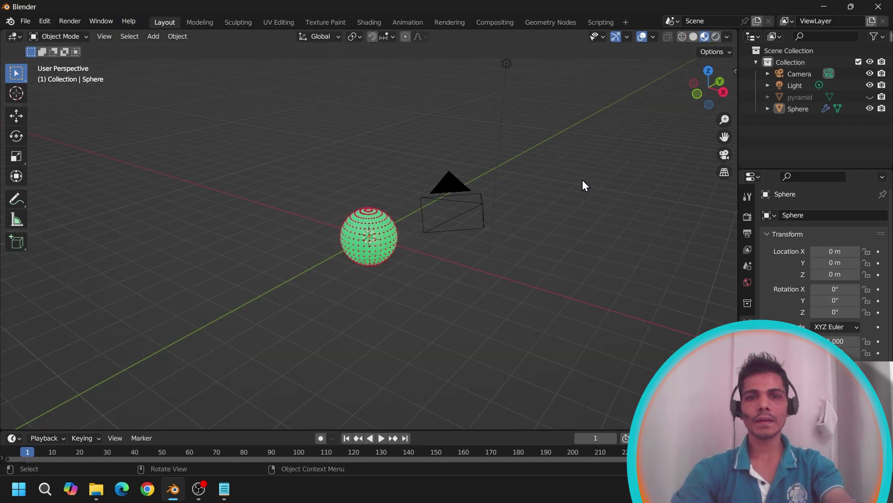
scroll(488, 225, up, 7)
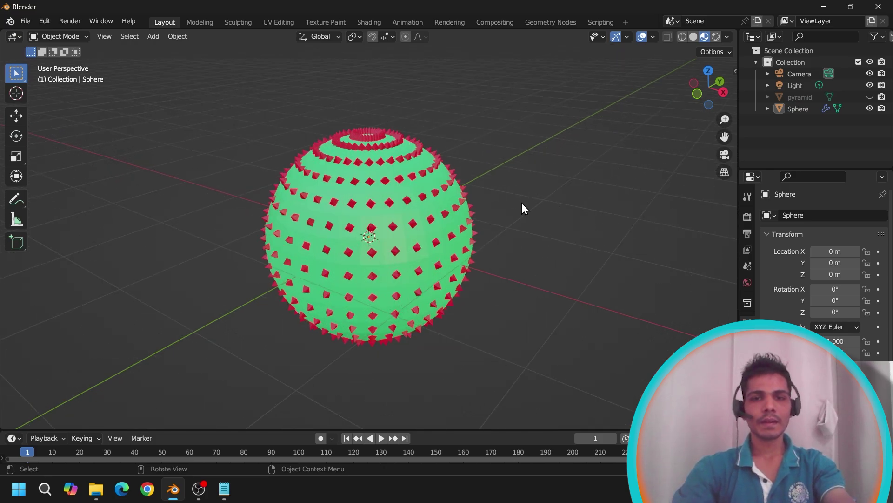
middle_drag(565, 202, 501, 191)
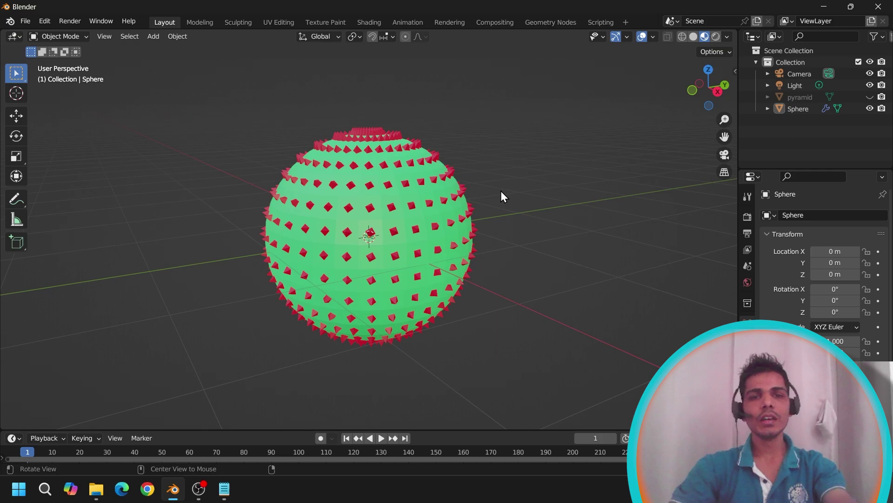